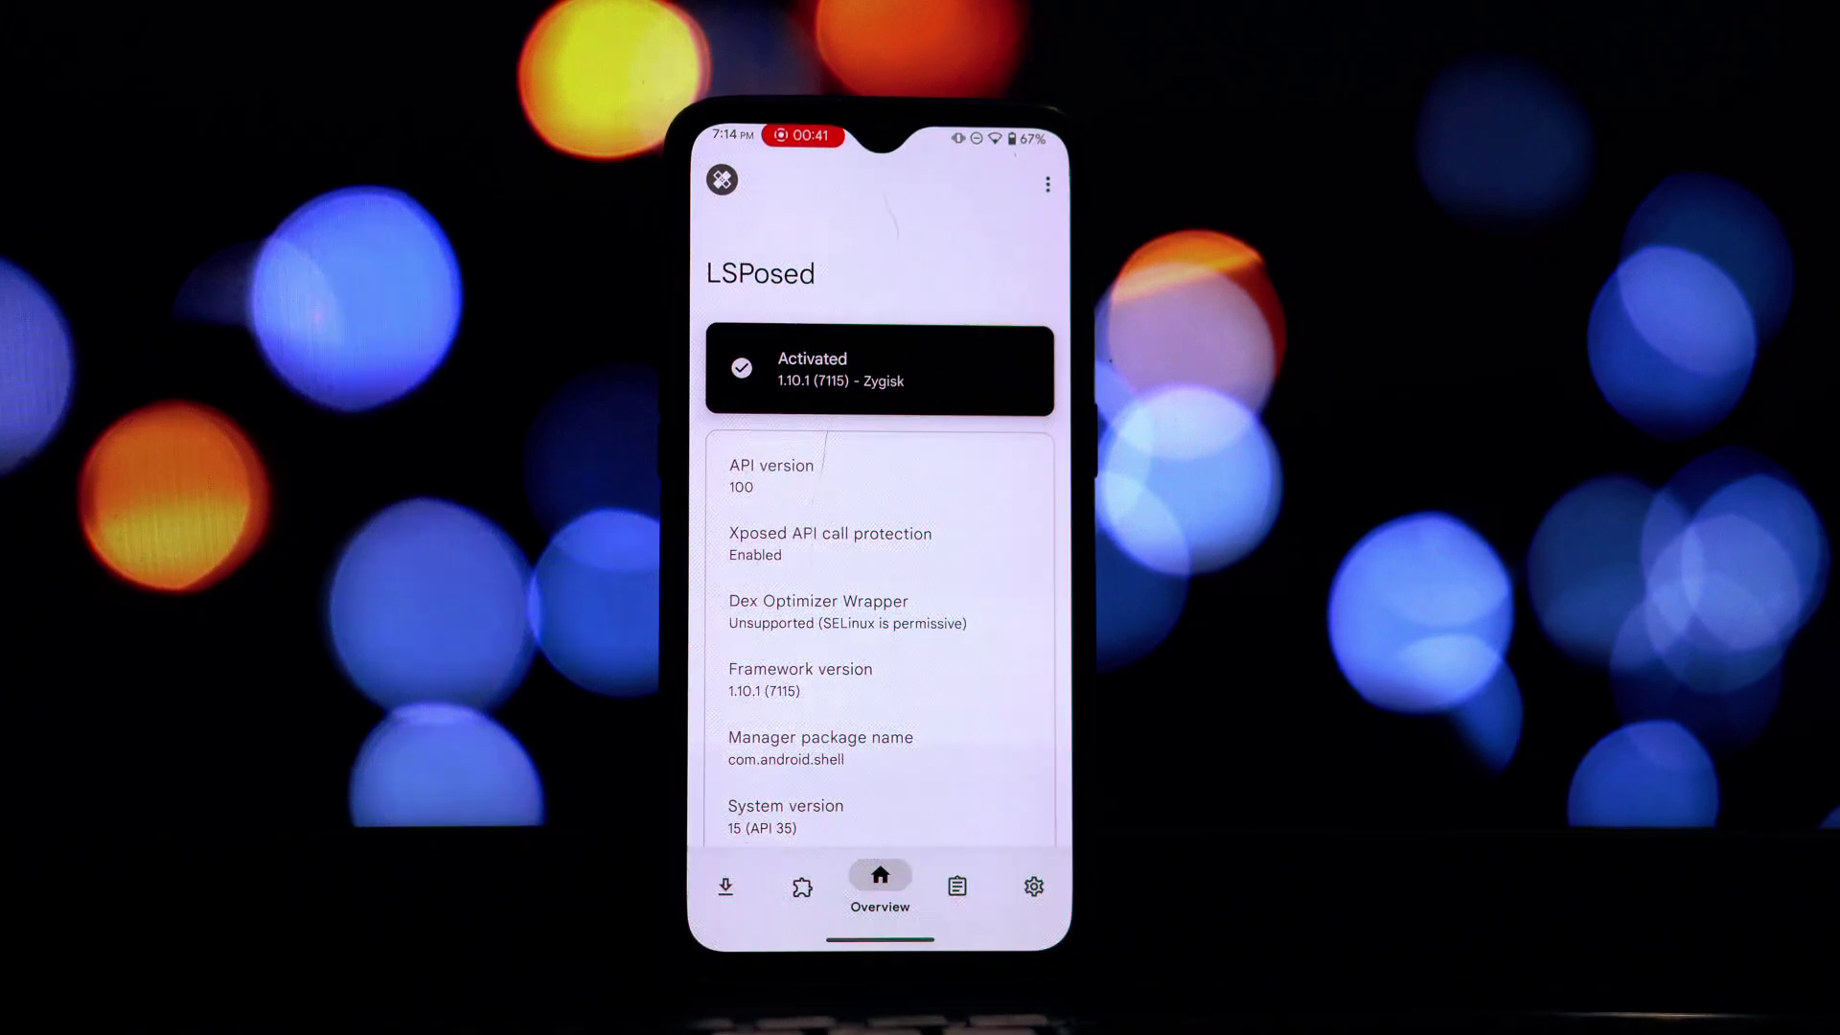
scroll(880, 575, down, 2)
Search the LSPosed Repository for 'snap' and open the SnapEnhance module page
click(725, 887)
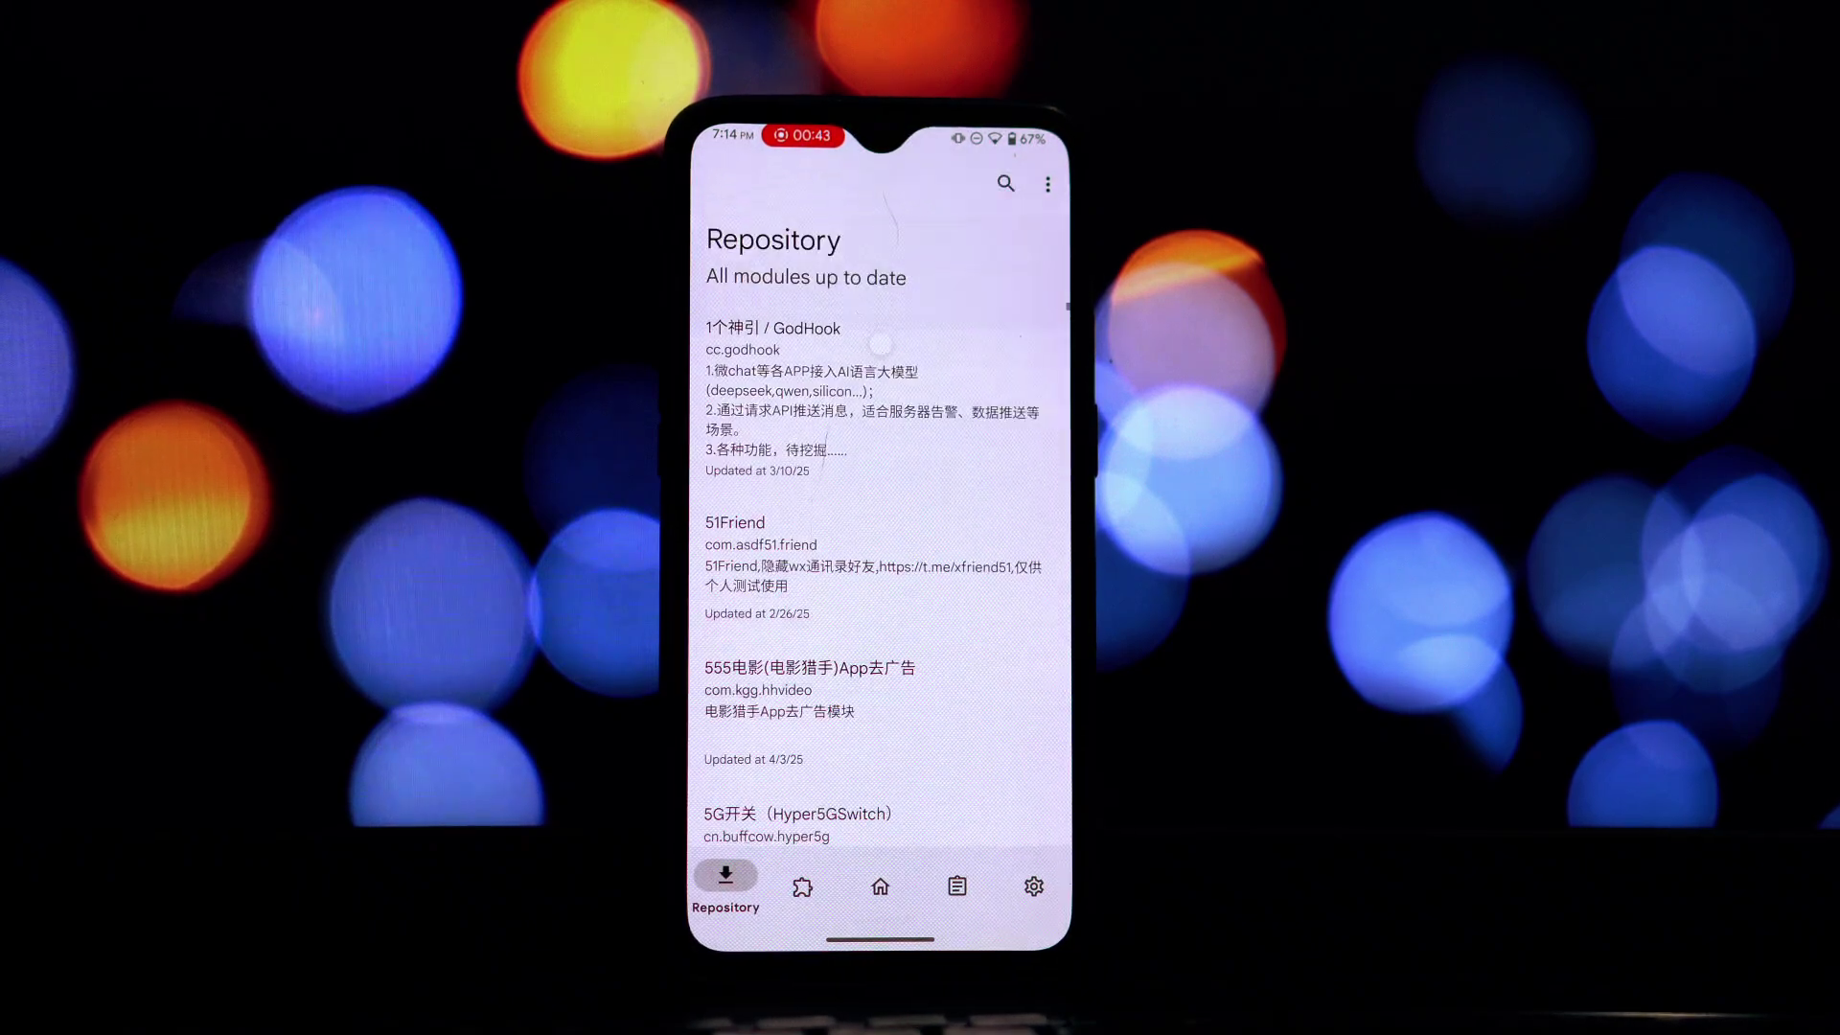
click(1007, 183)
text(snap)
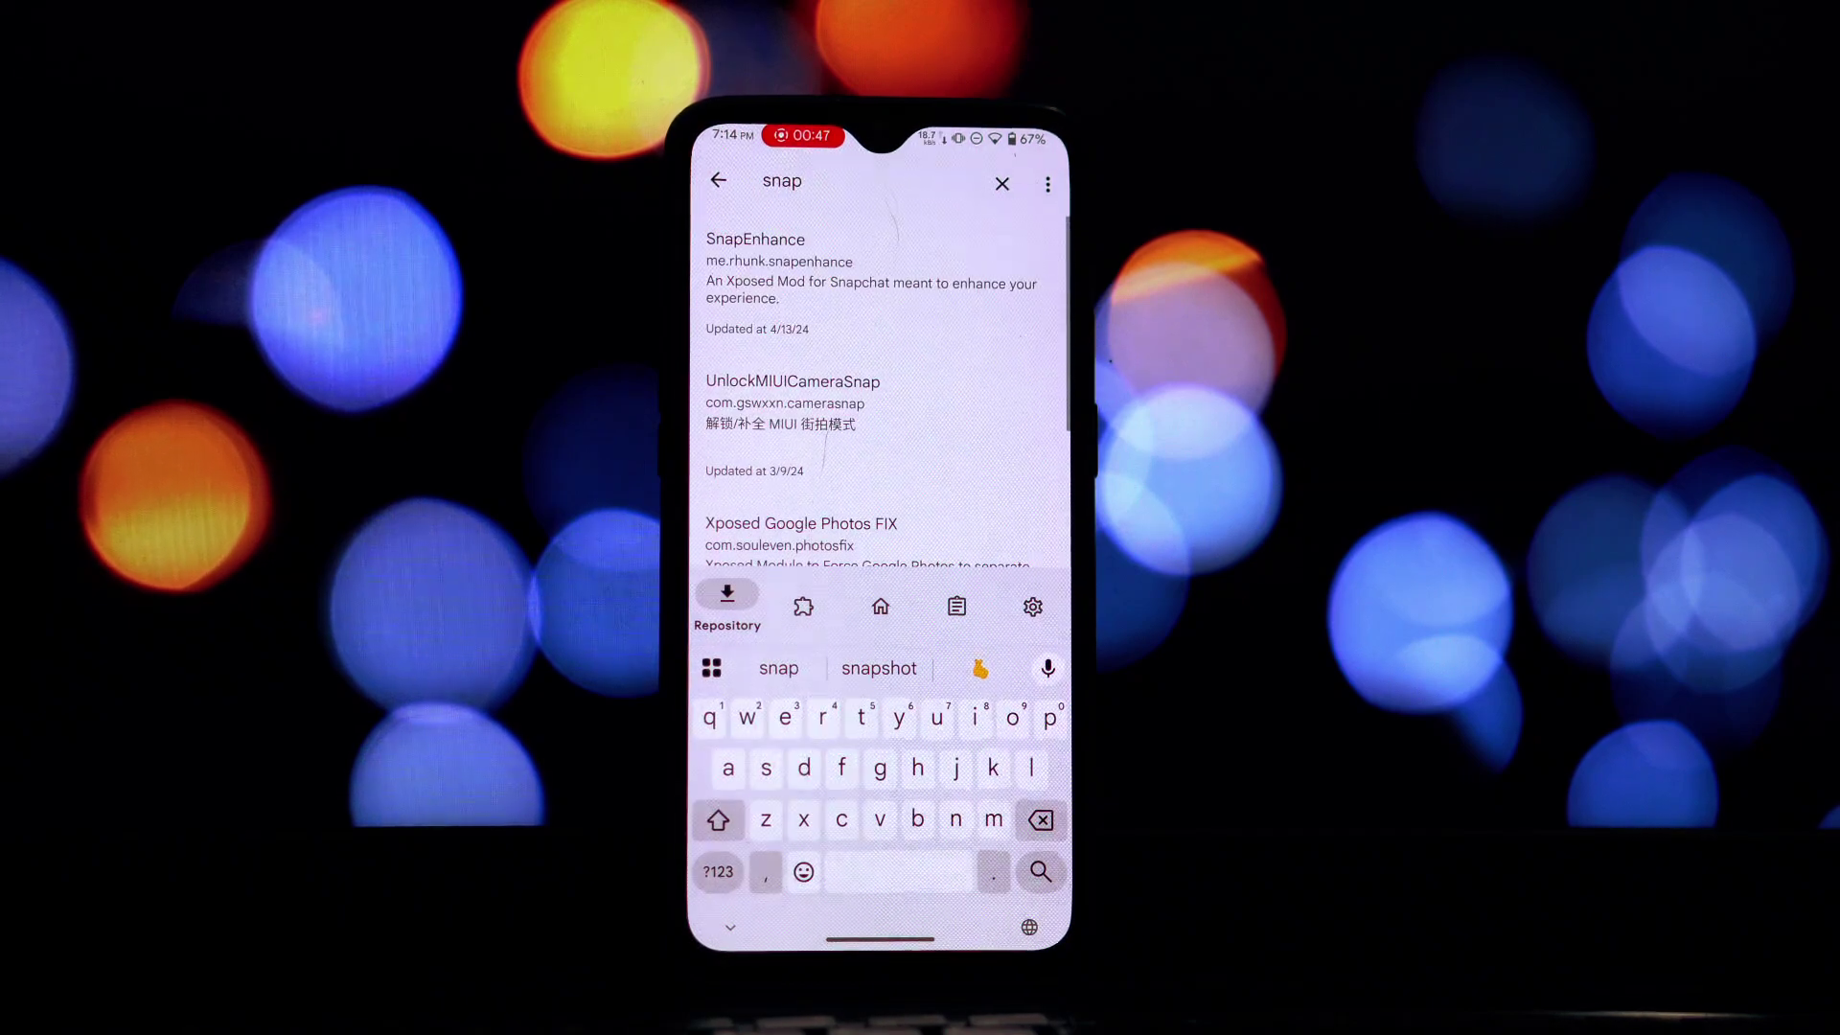
click(755, 266)
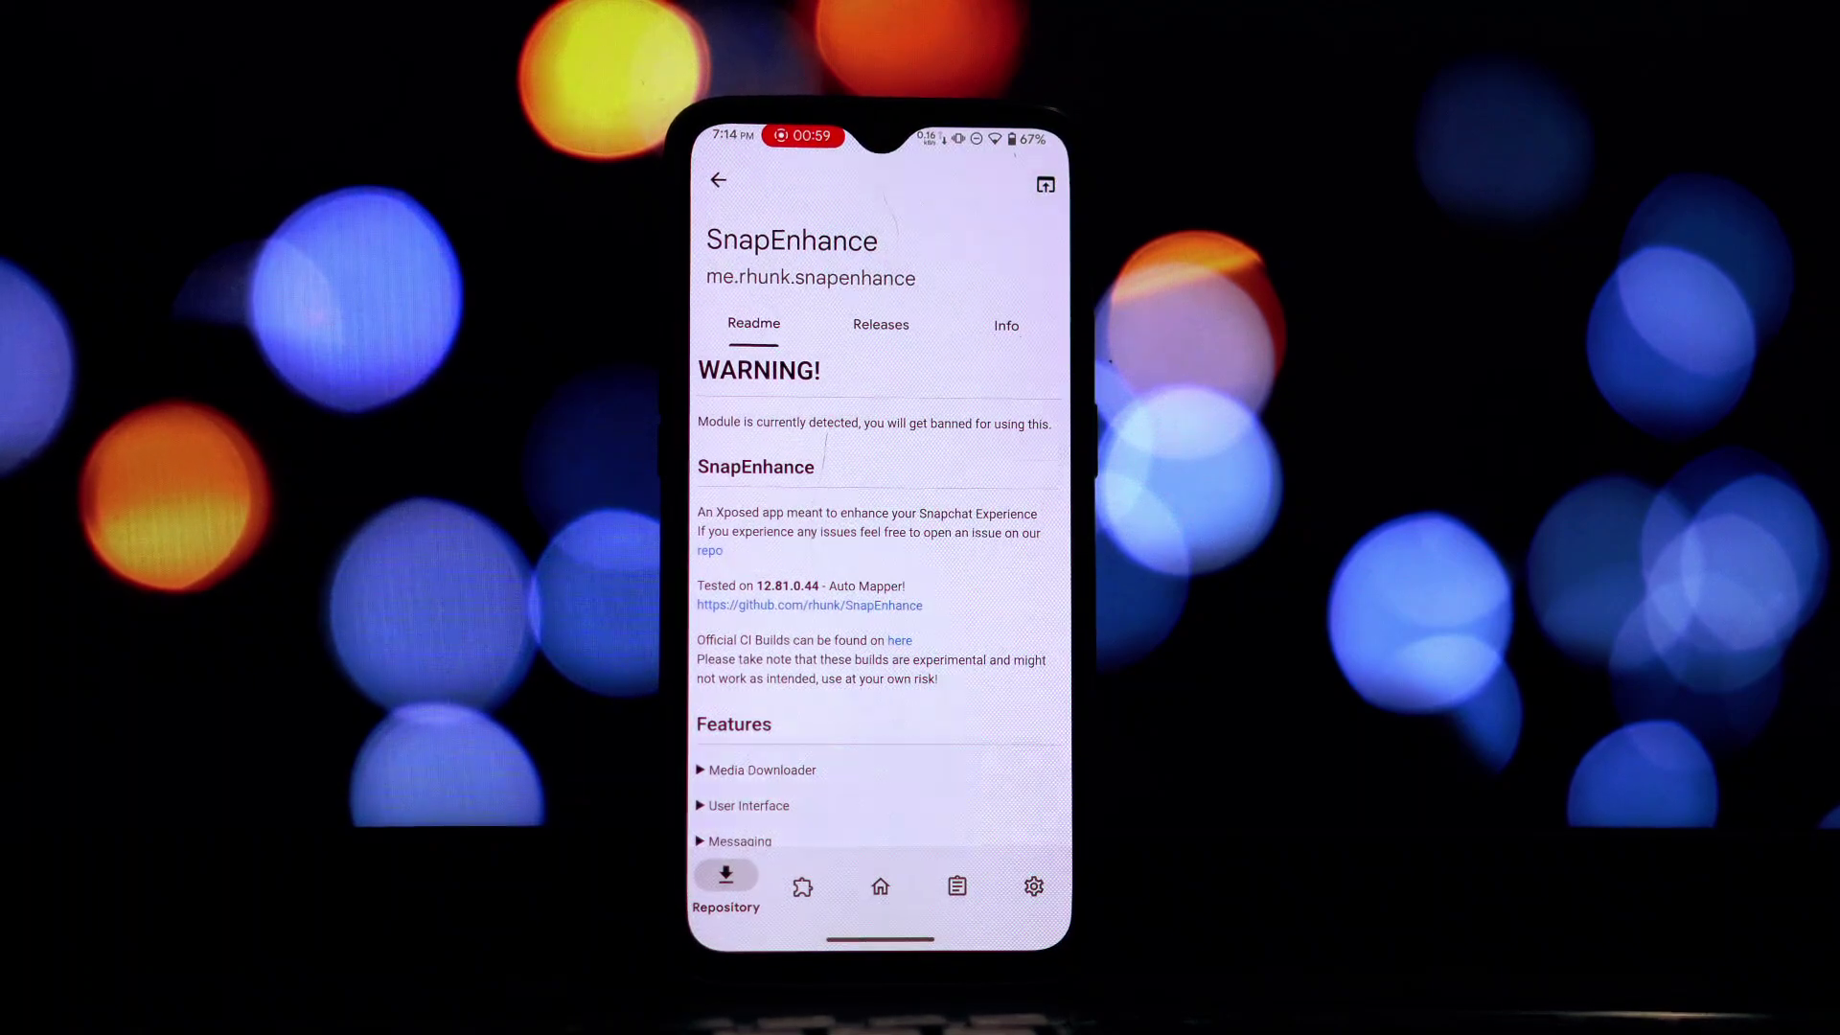
click(881, 324)
click(753, 323)
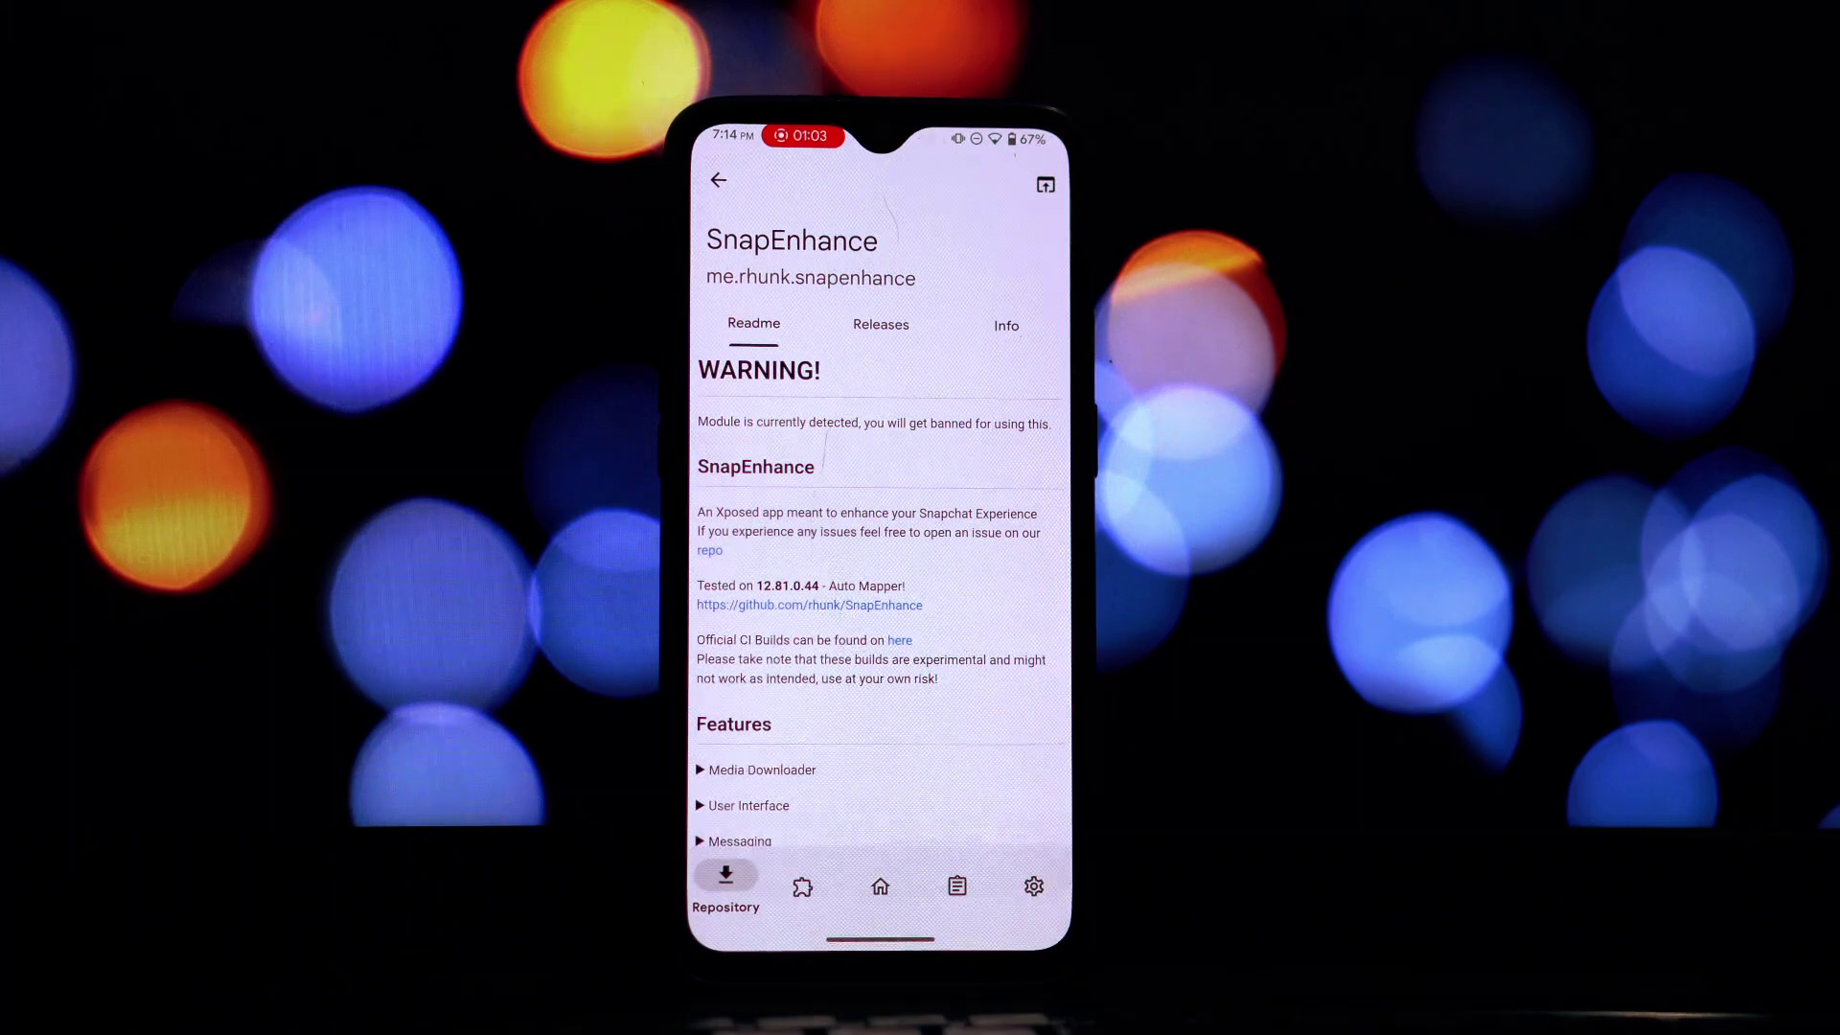
click(879, 324)
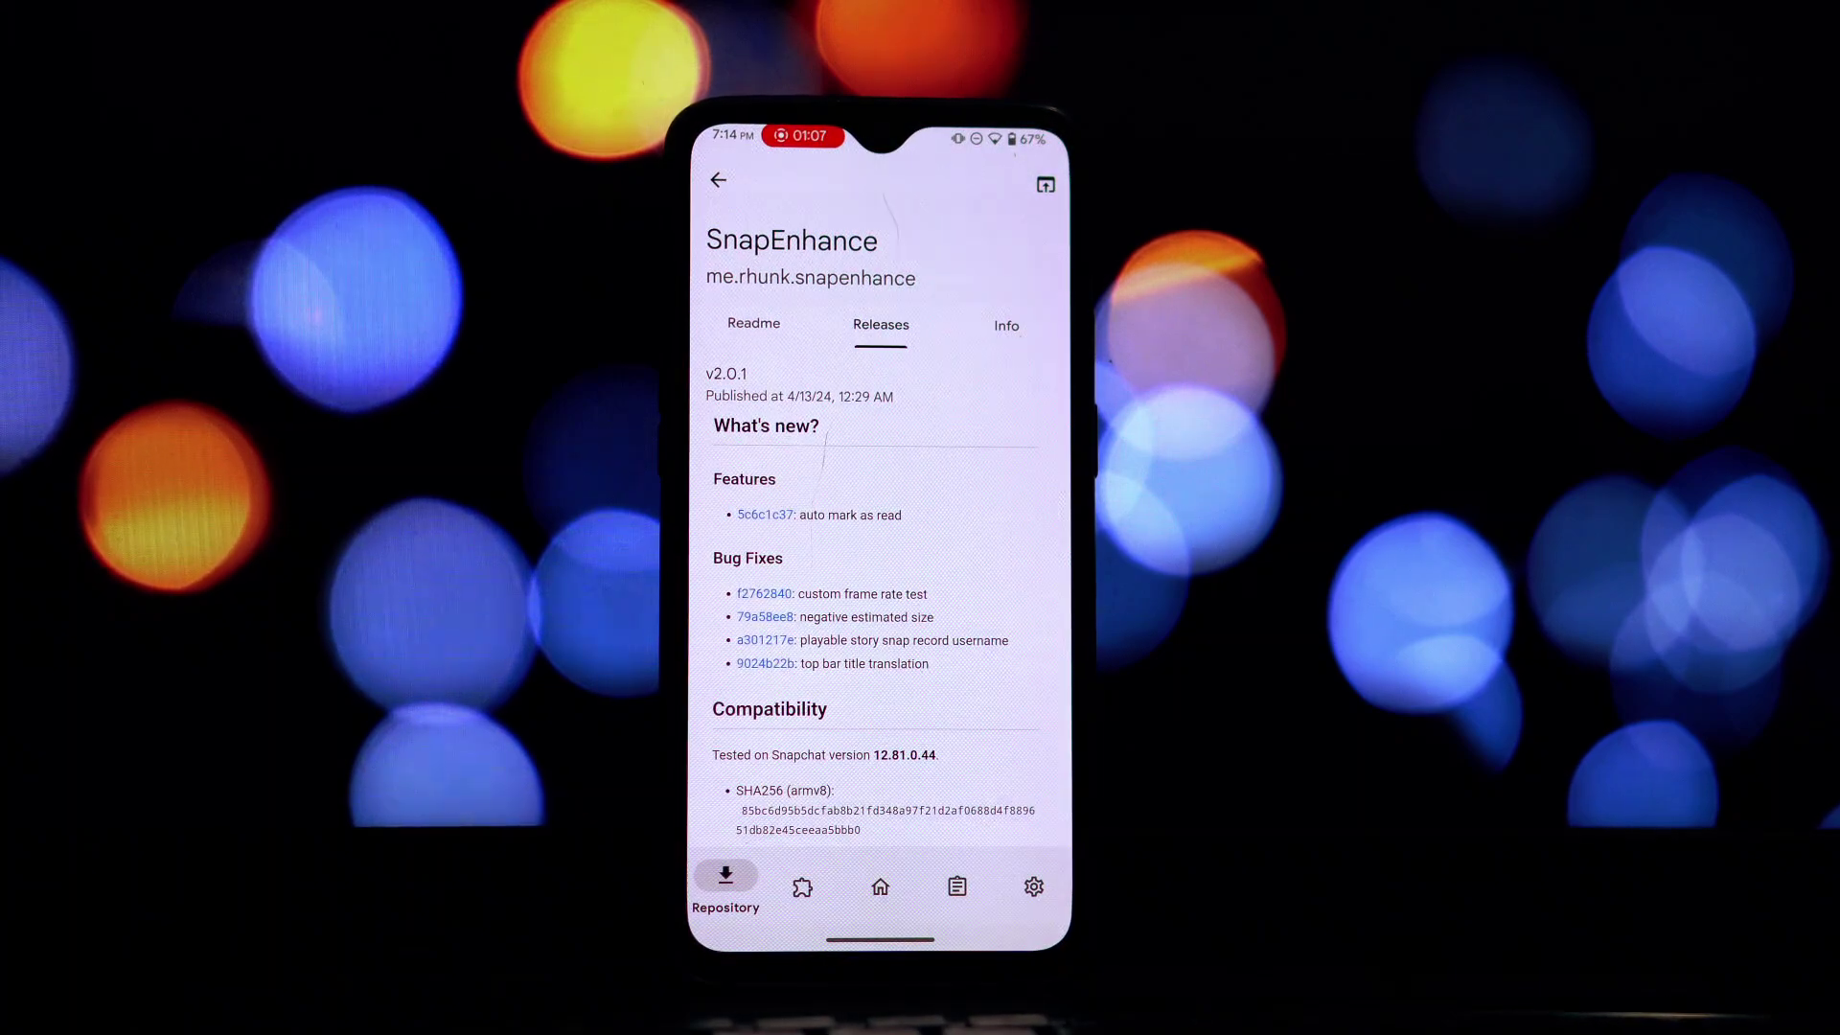
click(1006, 325)
click(880, 323)
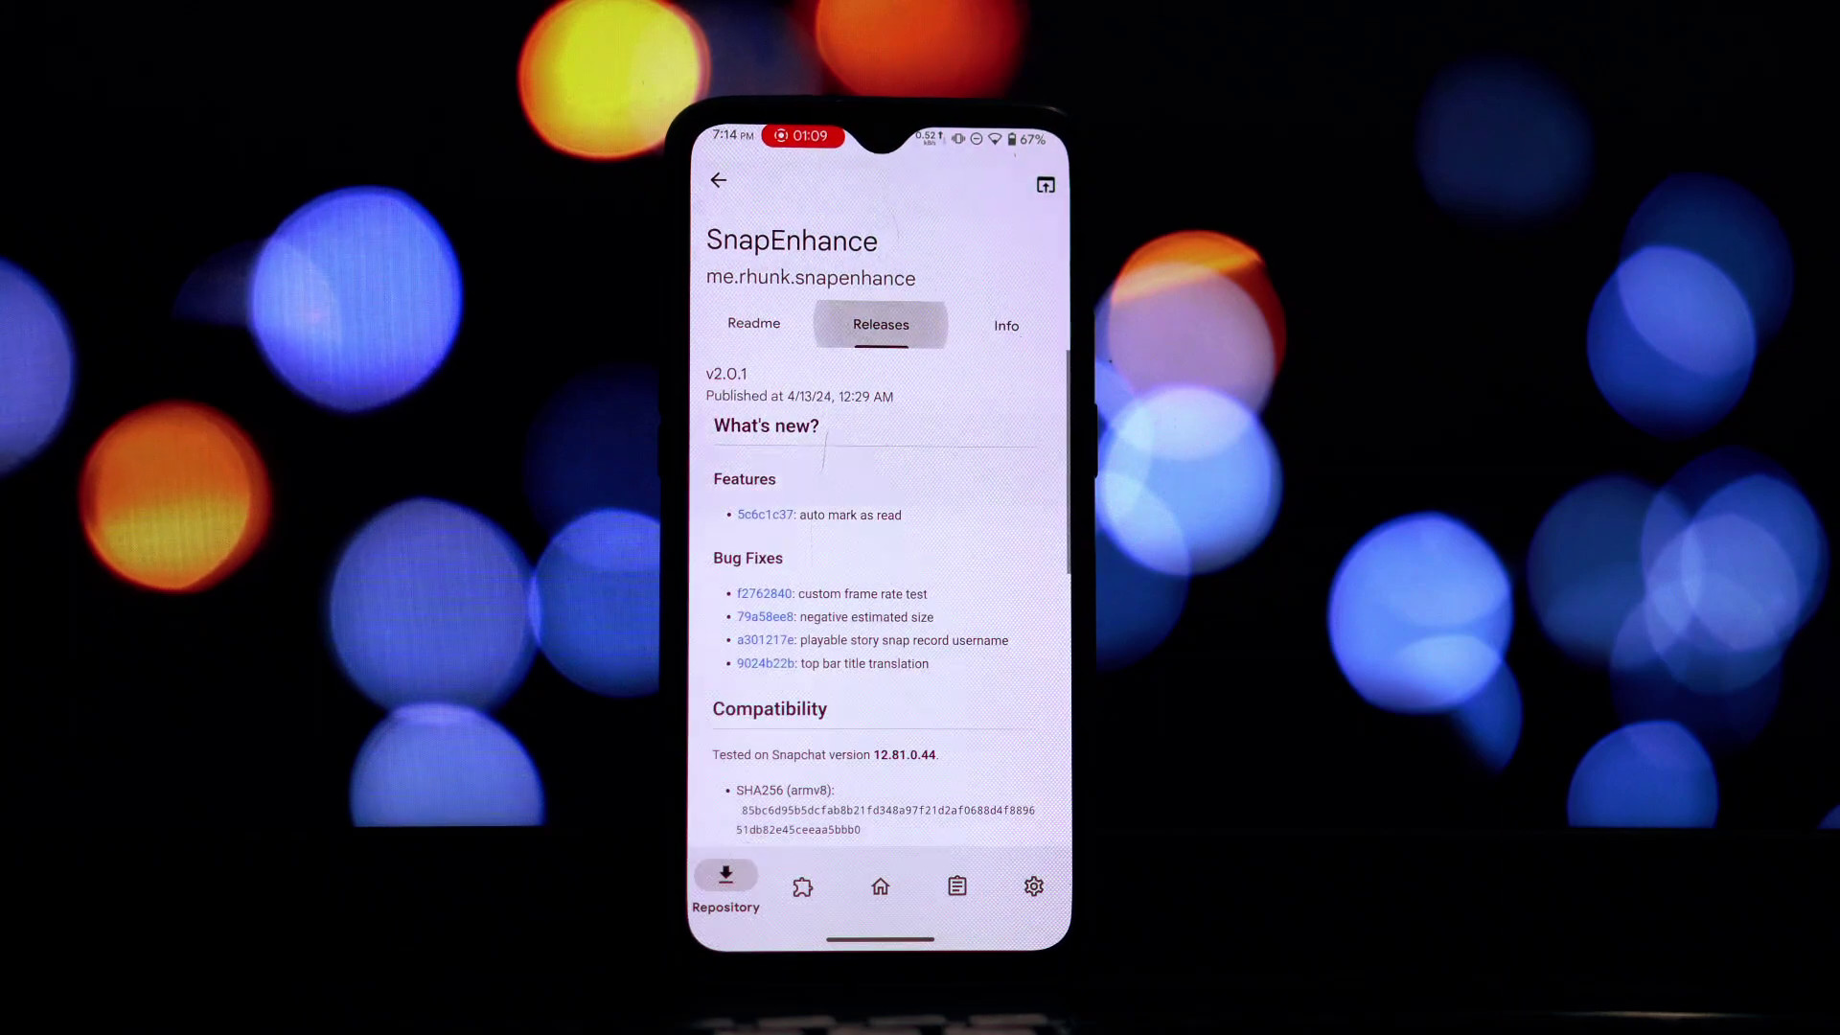
click(754, 324)
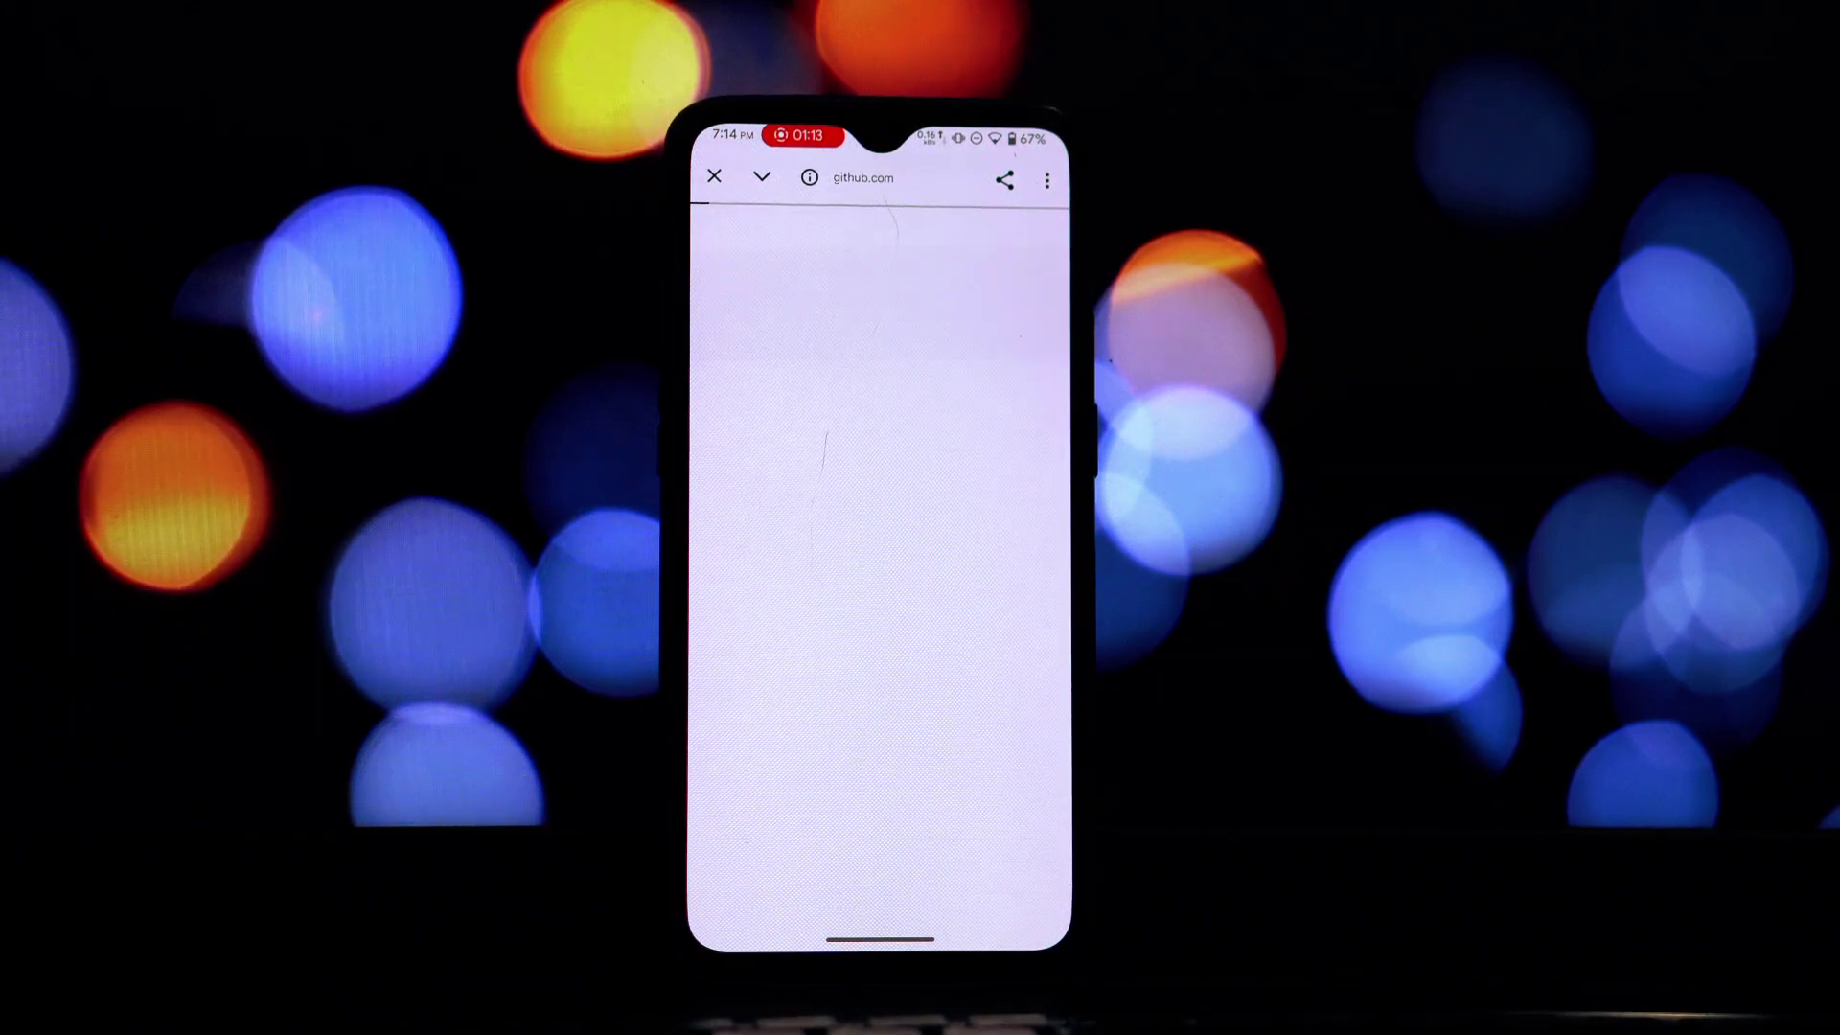
scroll(879, 575, down, 5)
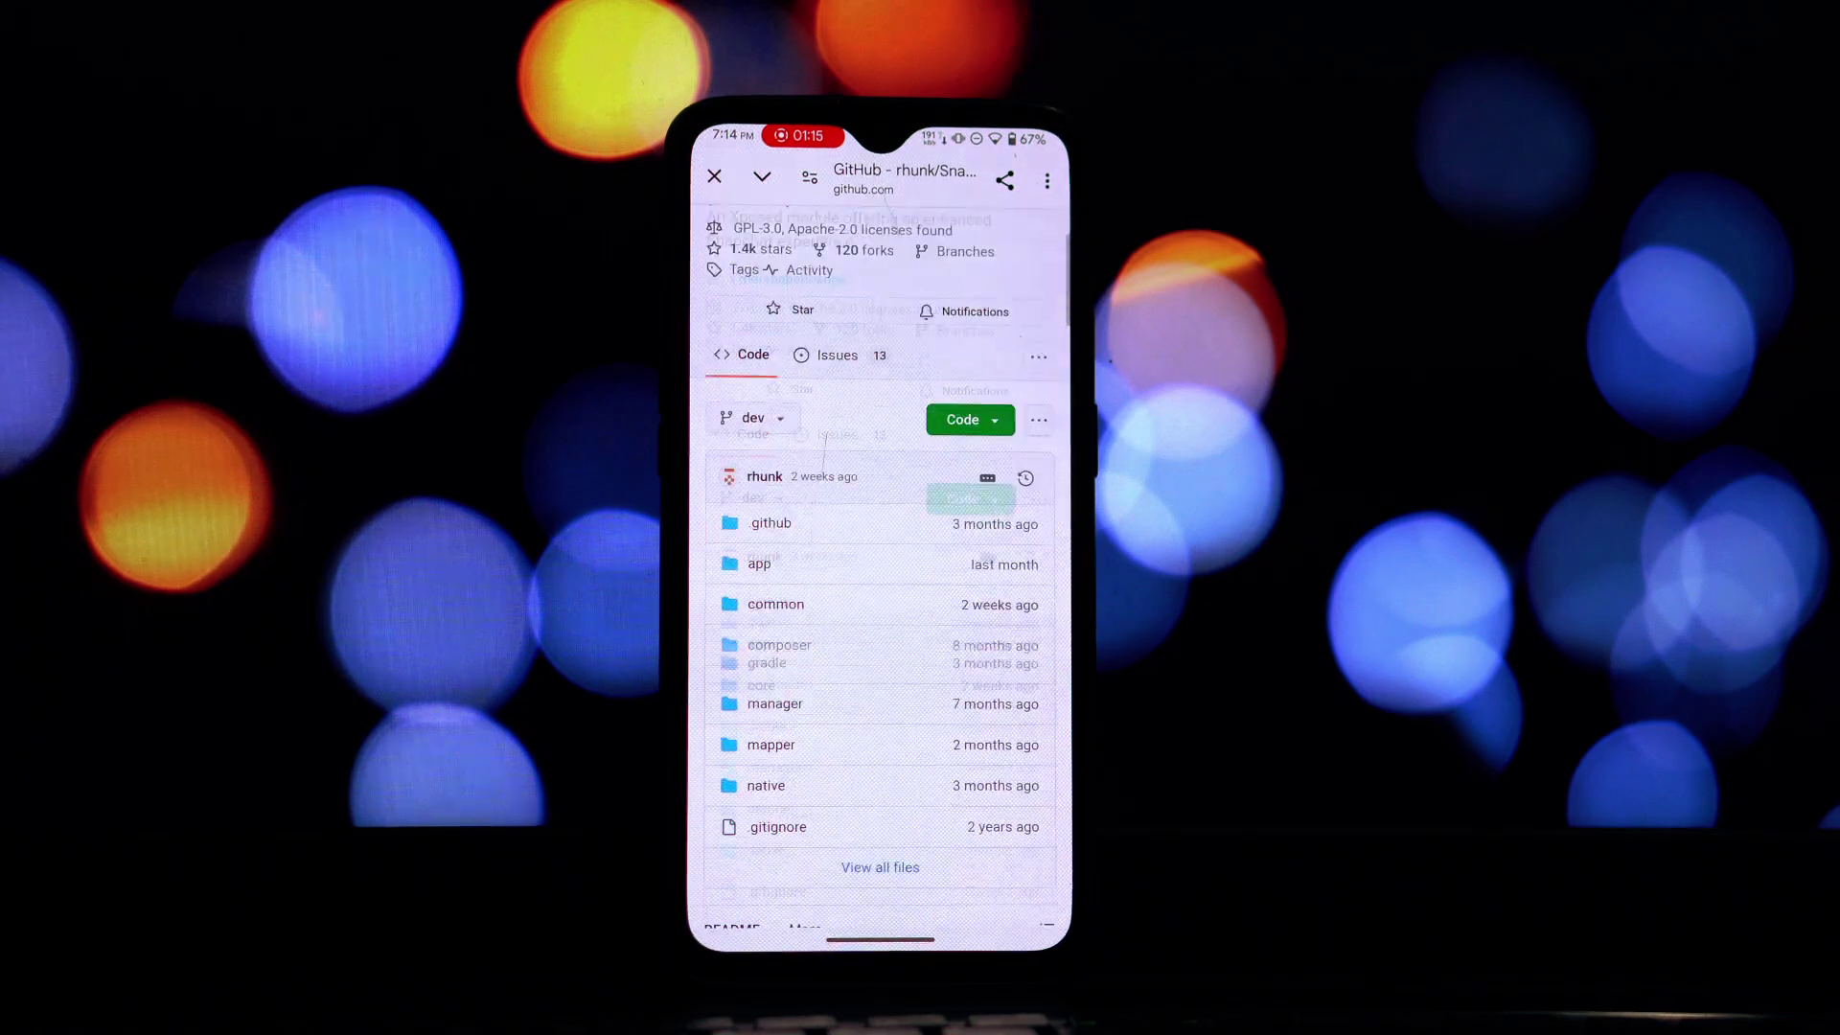
scroll(880, 575, down, 5)
scroll(880, 576, down, 3)
scroll(881, 576, down, 2)
scroll(880, 575, down, 5)
scroll(880, 575, down, 10)
scroll(880, 575, down, 5)
scroll(880, 574, down, 10)
scroll(880, 575, up, 1)
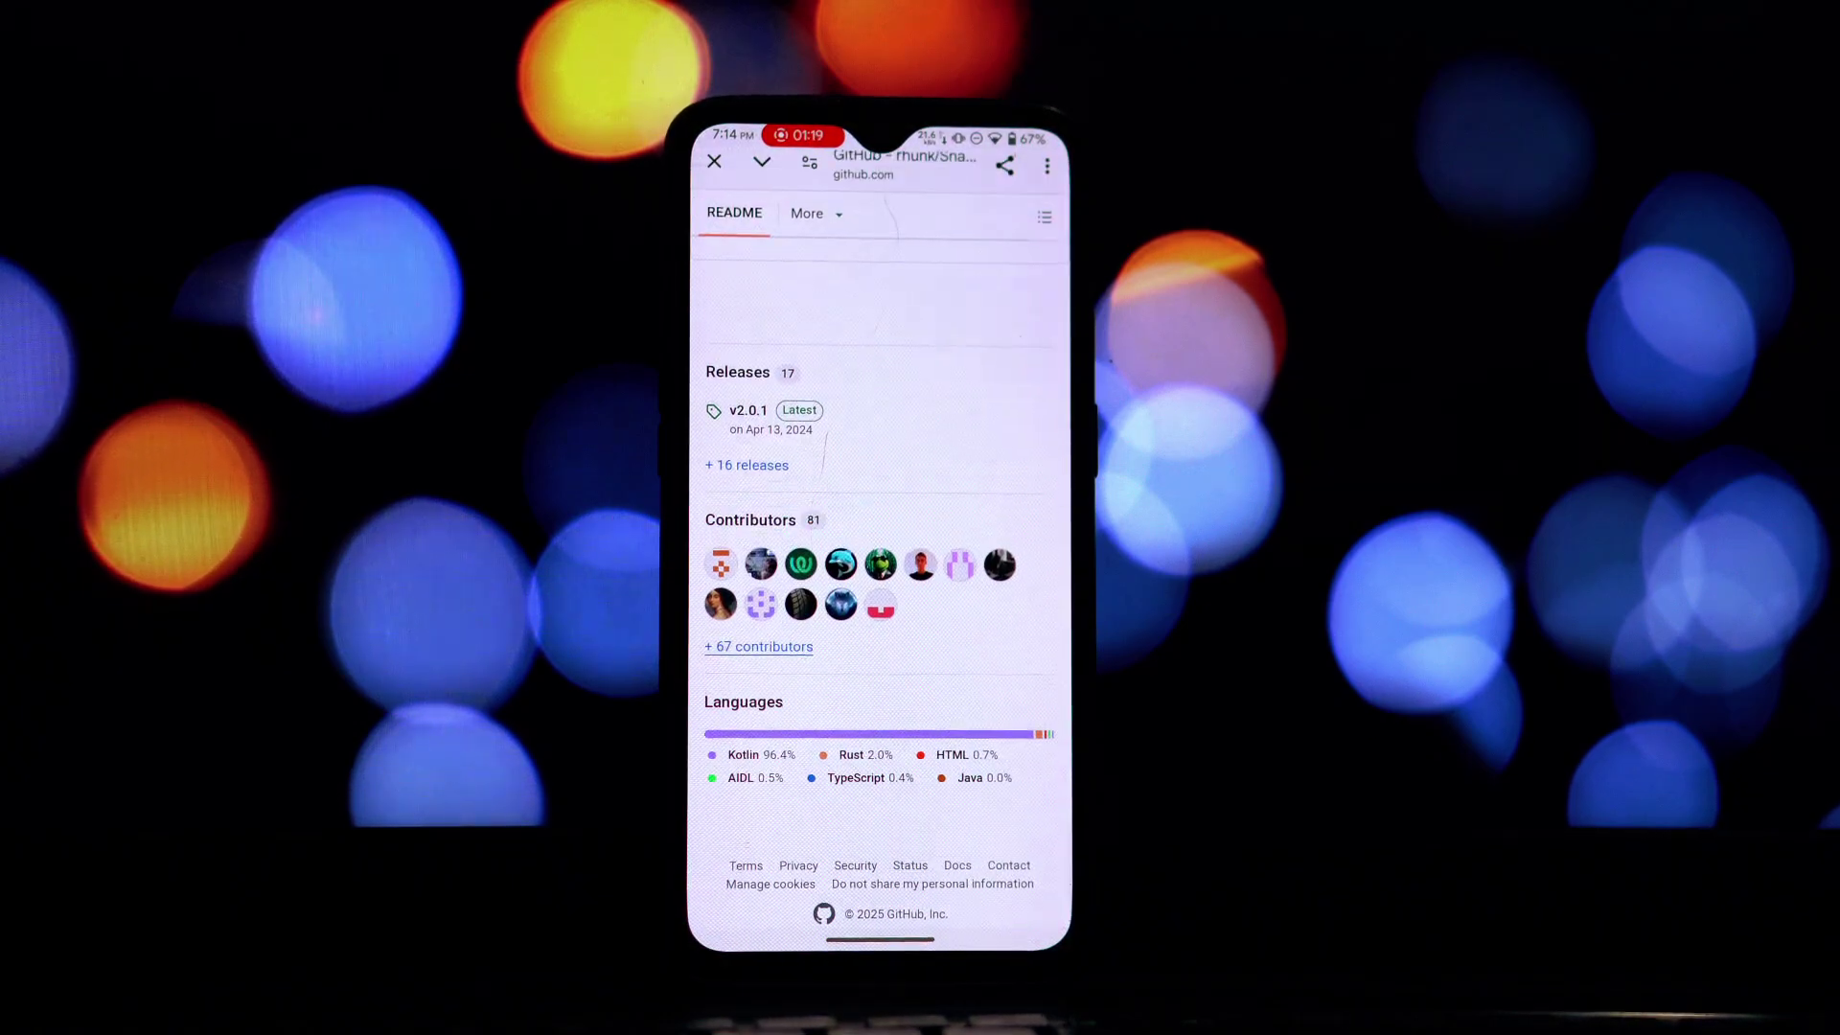
Open the v2.0.1 release and download its all-release-signed APK asset
click(748, 409)
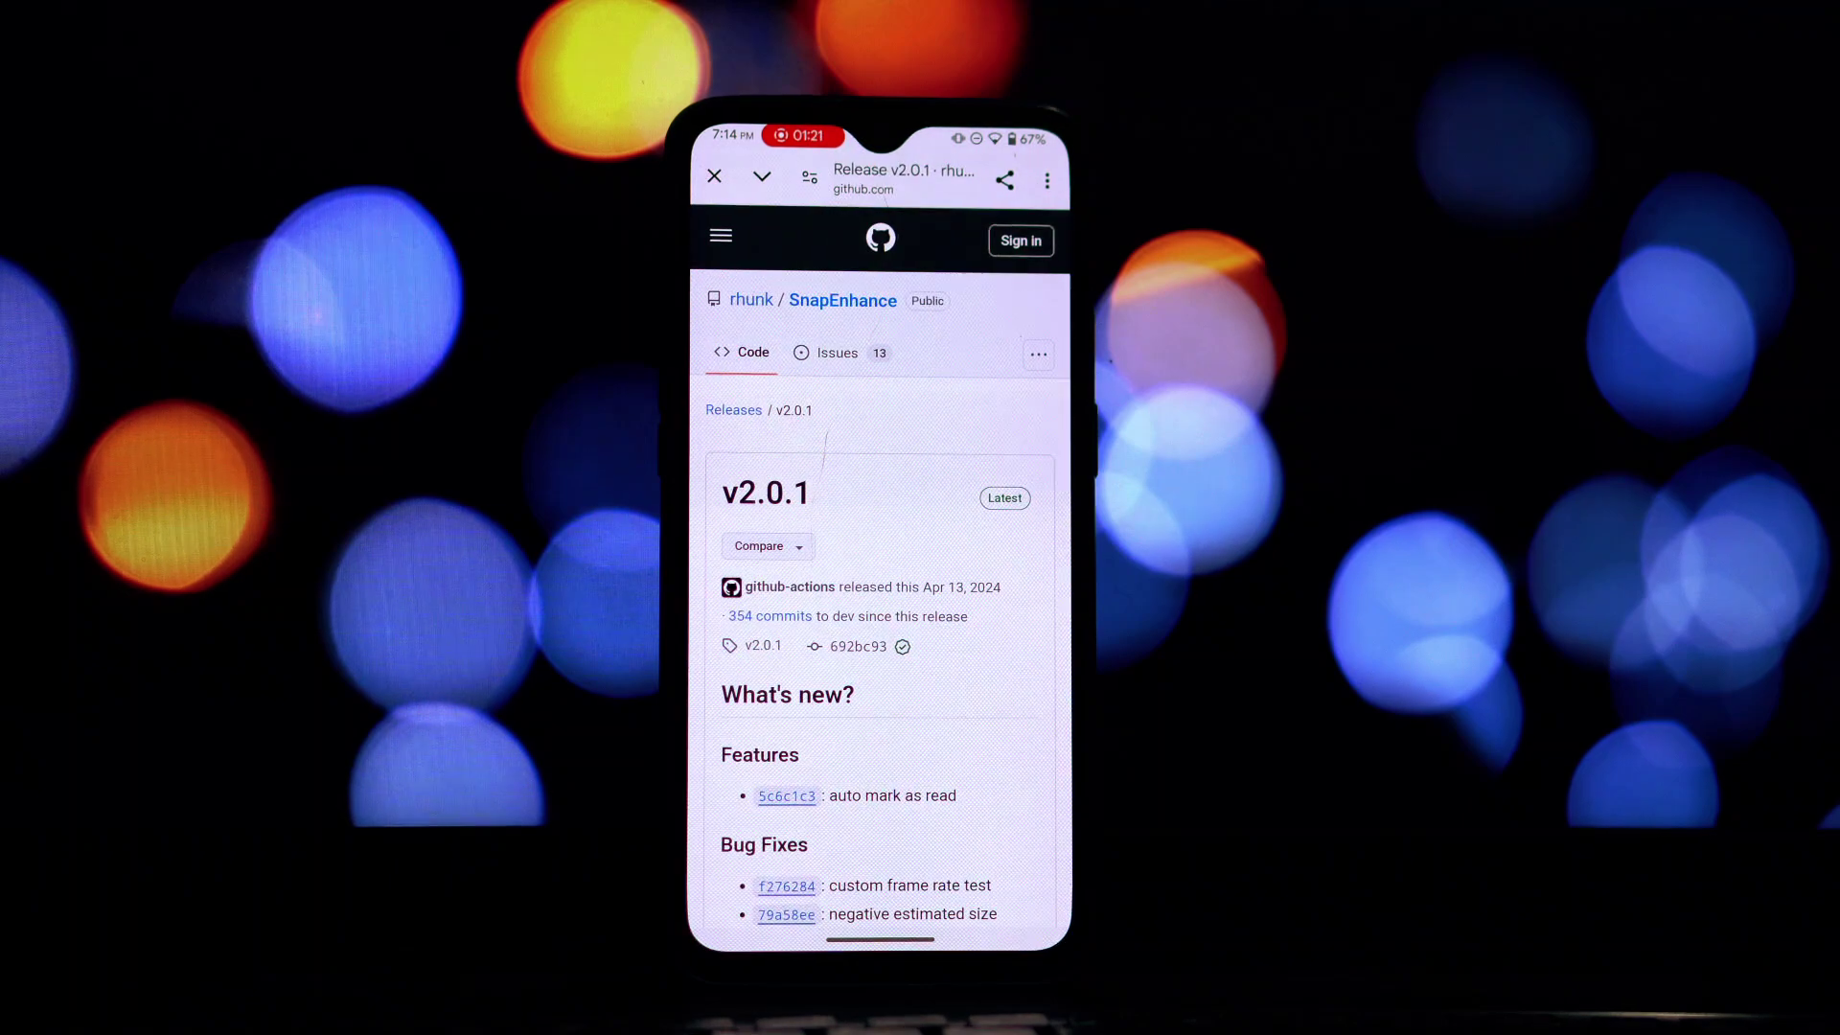
scroll(880, 576, down, 3)
scroll(880, 575, down, 2)
scroll(880, 574, down, 5)
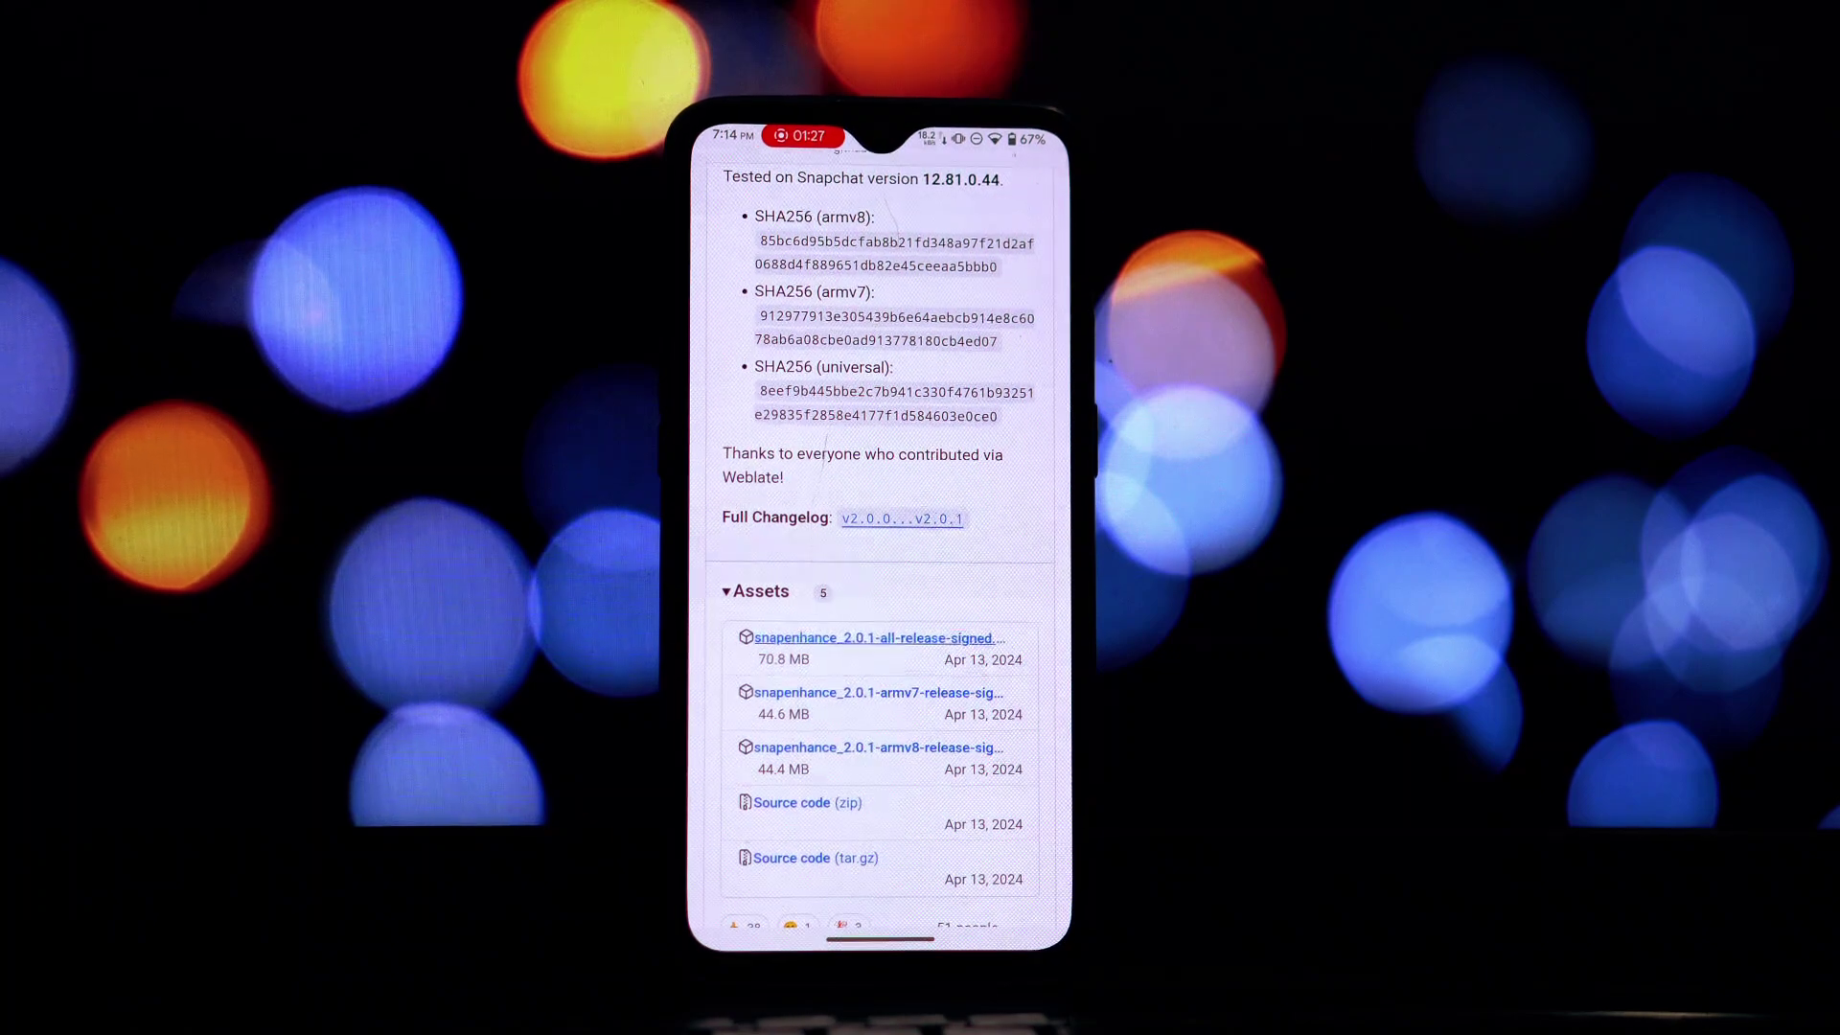
click(879, 637)
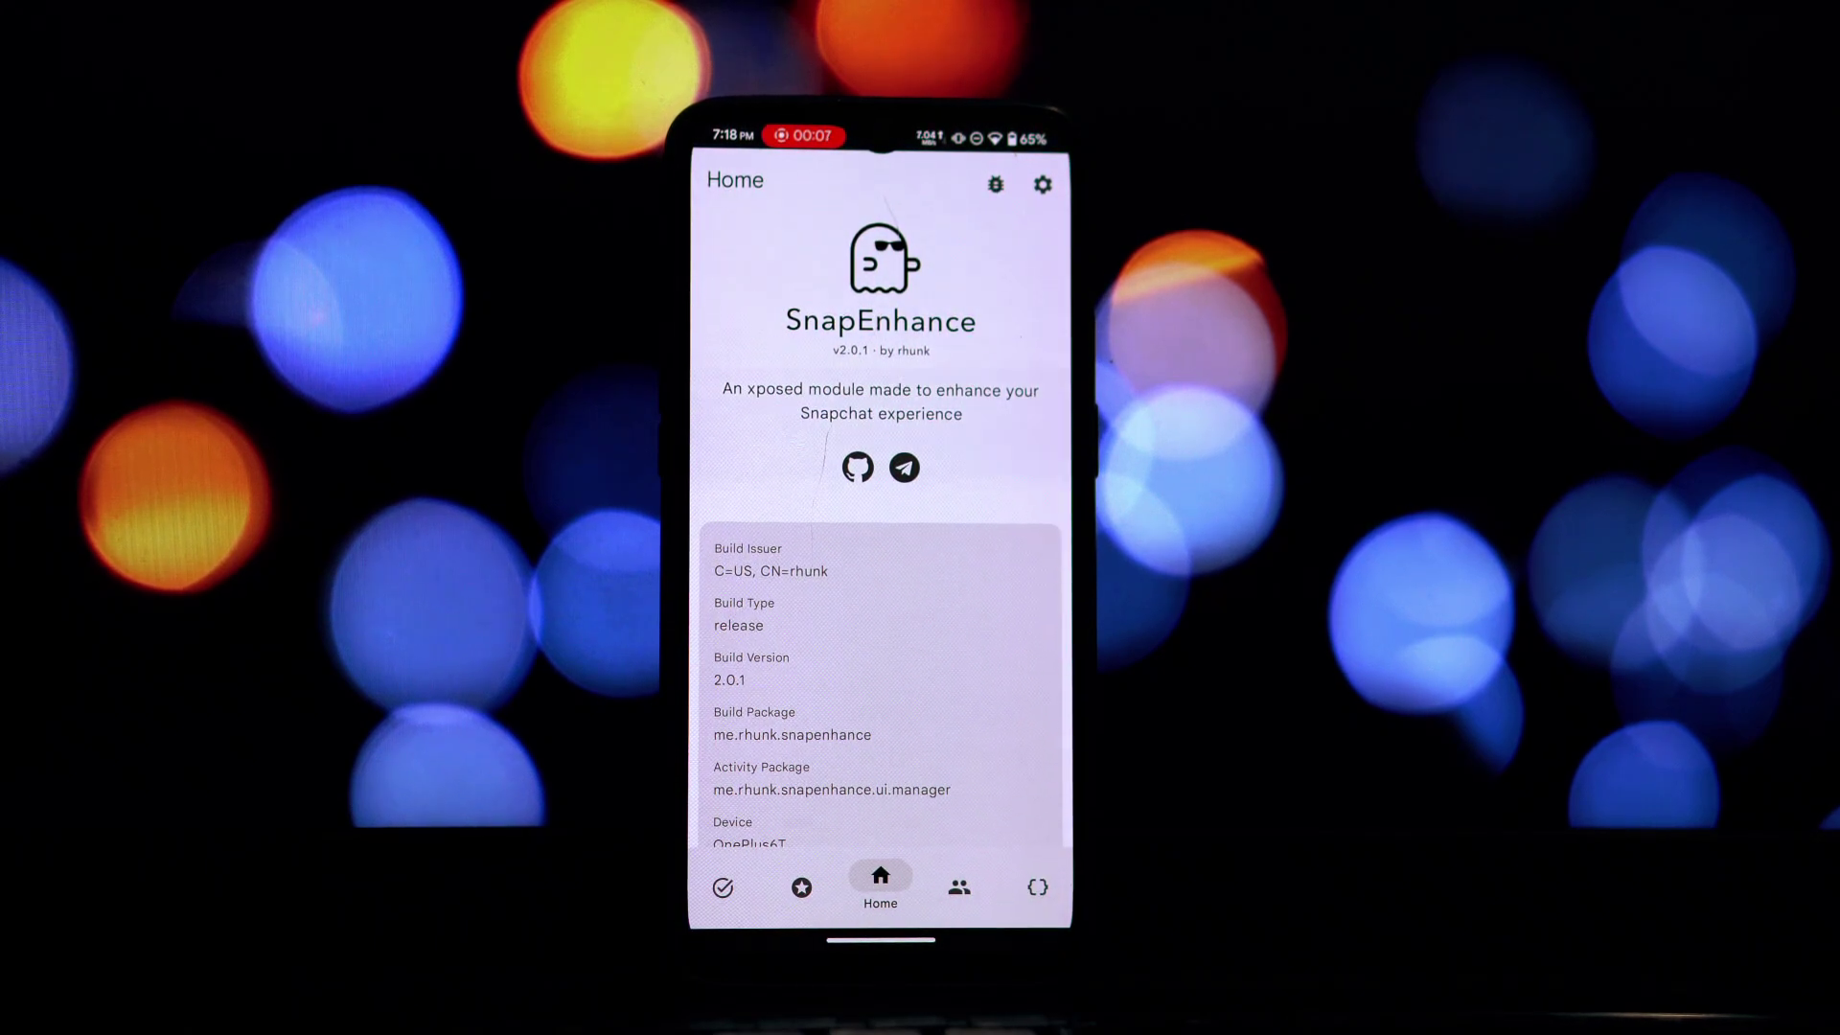
Browse the Downloader options under Features, then return to the categories list
click(802, 886)
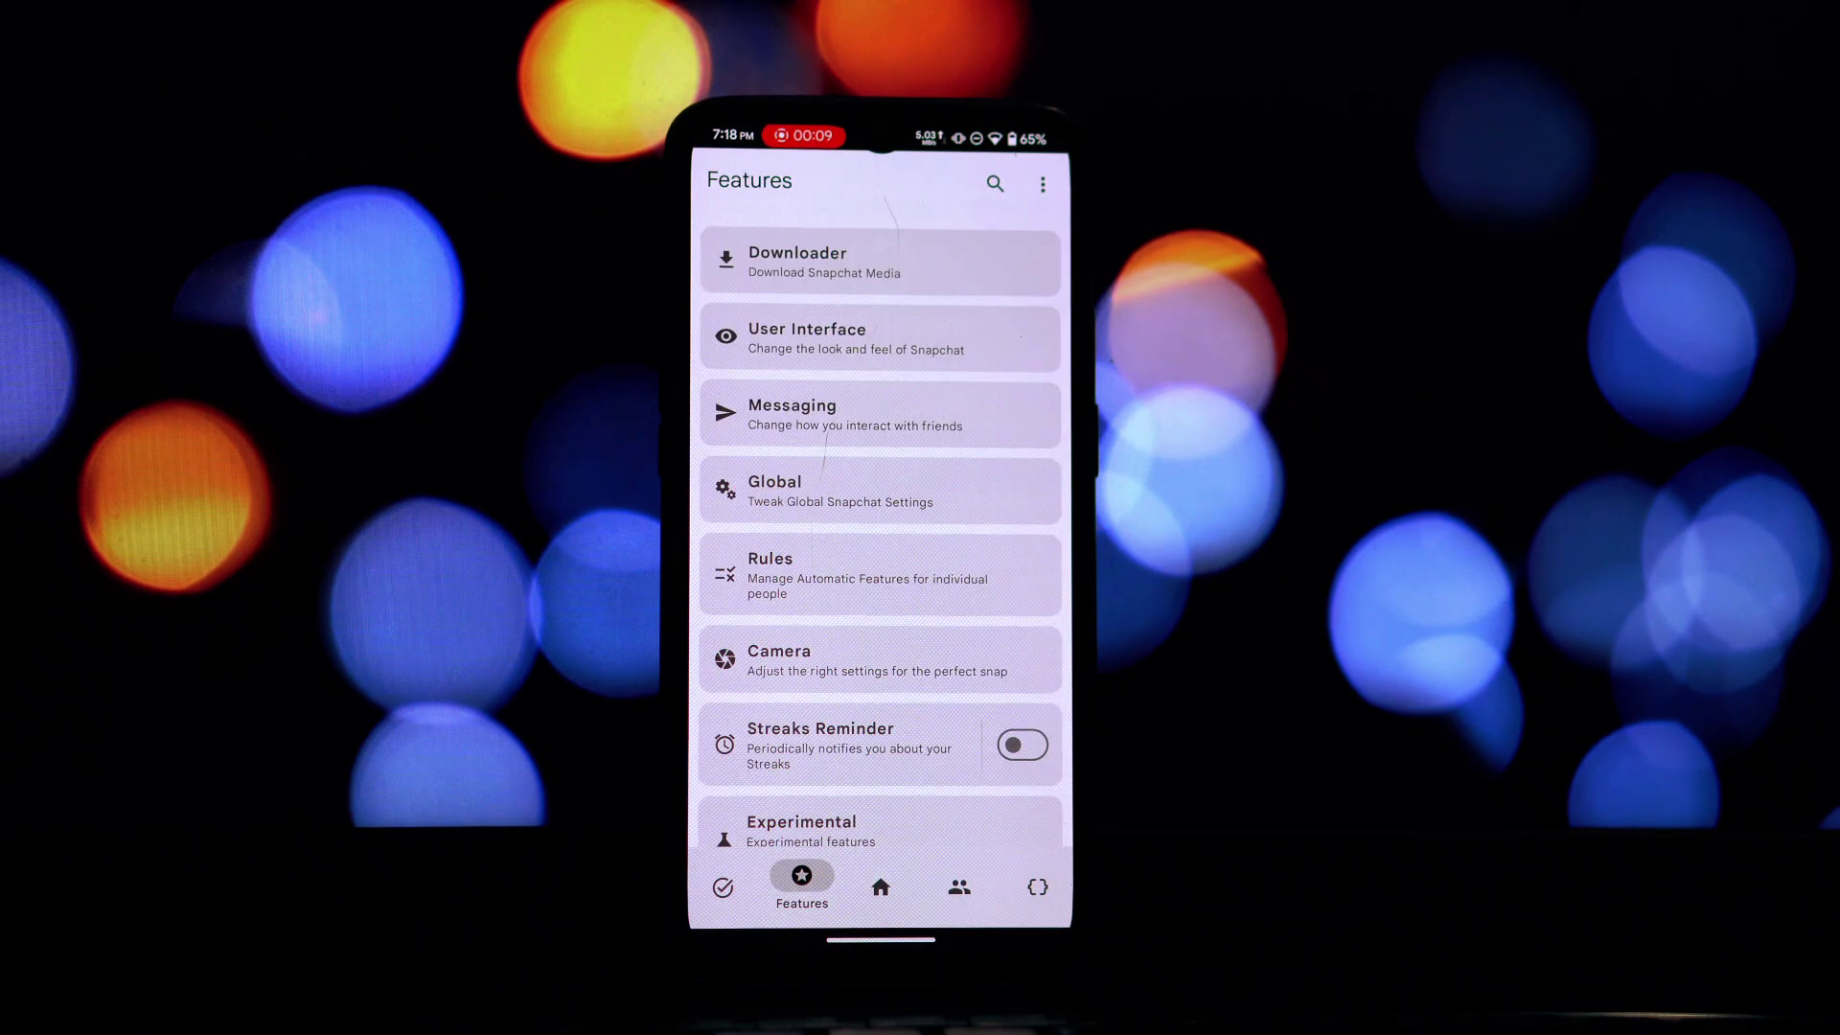
click(805, 263)
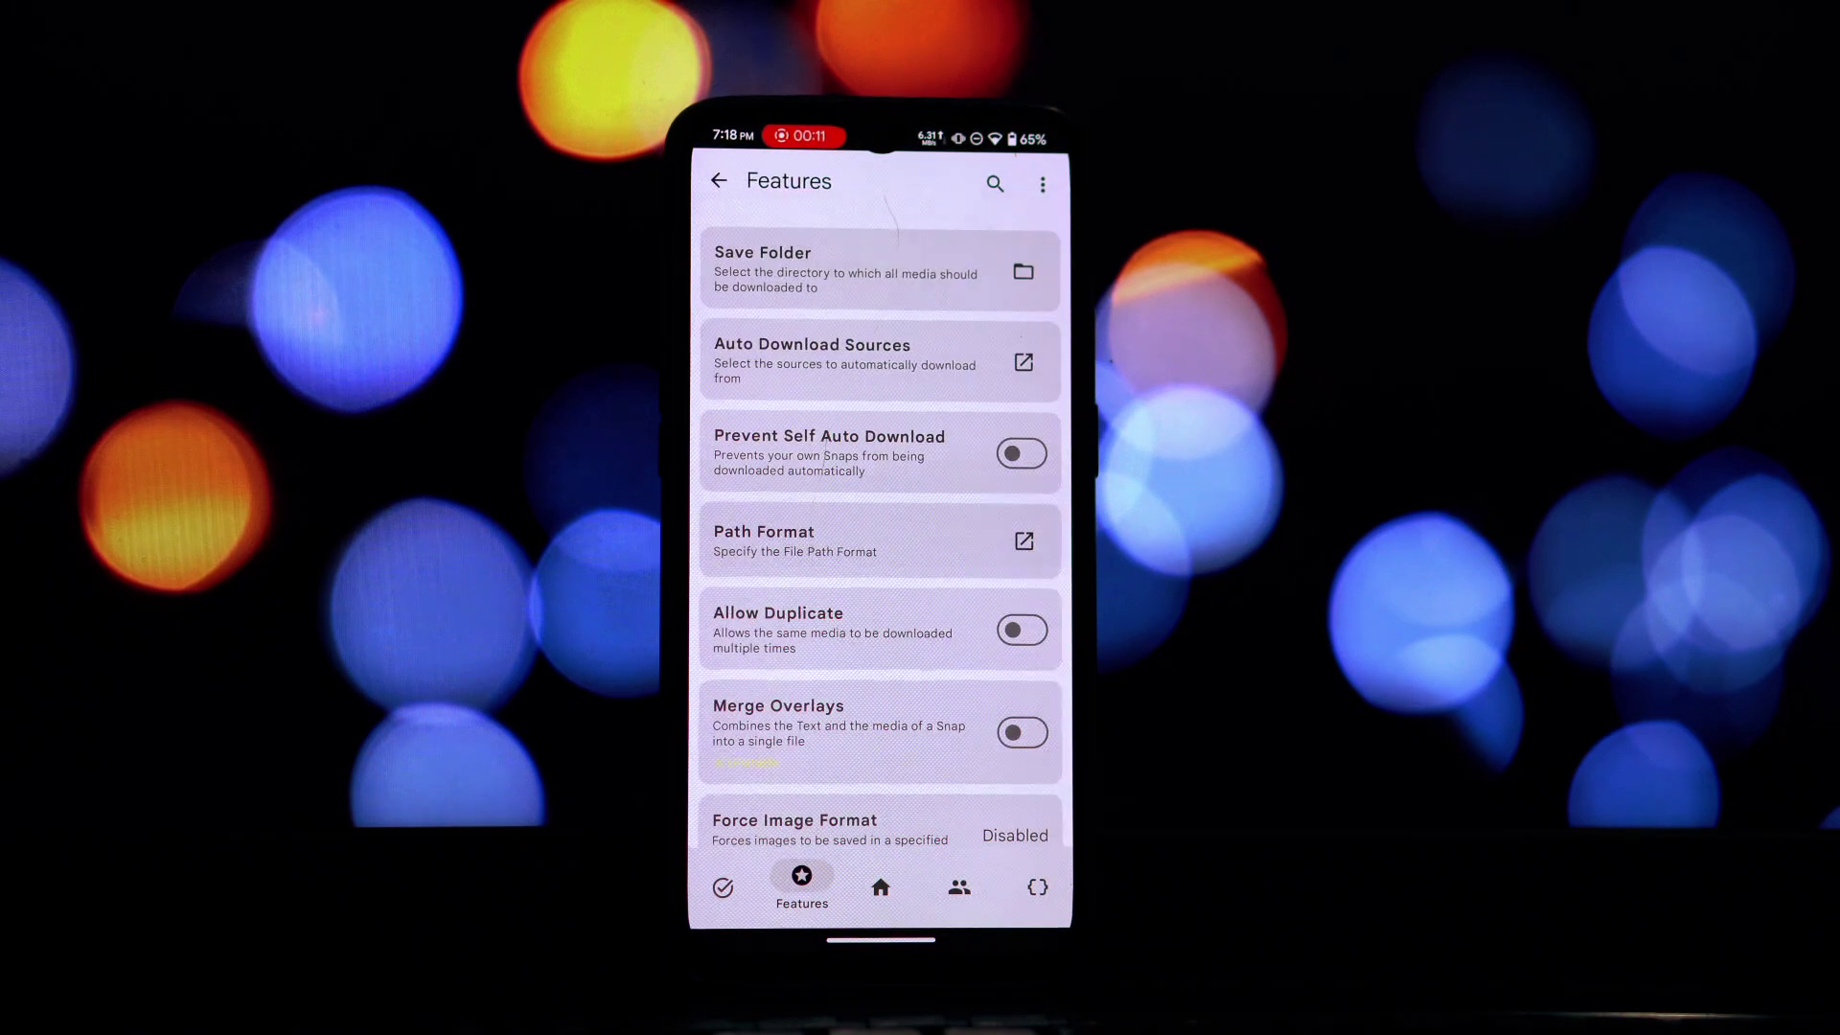
scroll(881, 533, down, 2)
scroll(880, 532, down, 2)
scroll(880, 532, down, 2)
scroll(880, 532, down, 2)
scroll(879, 533, down, 2)
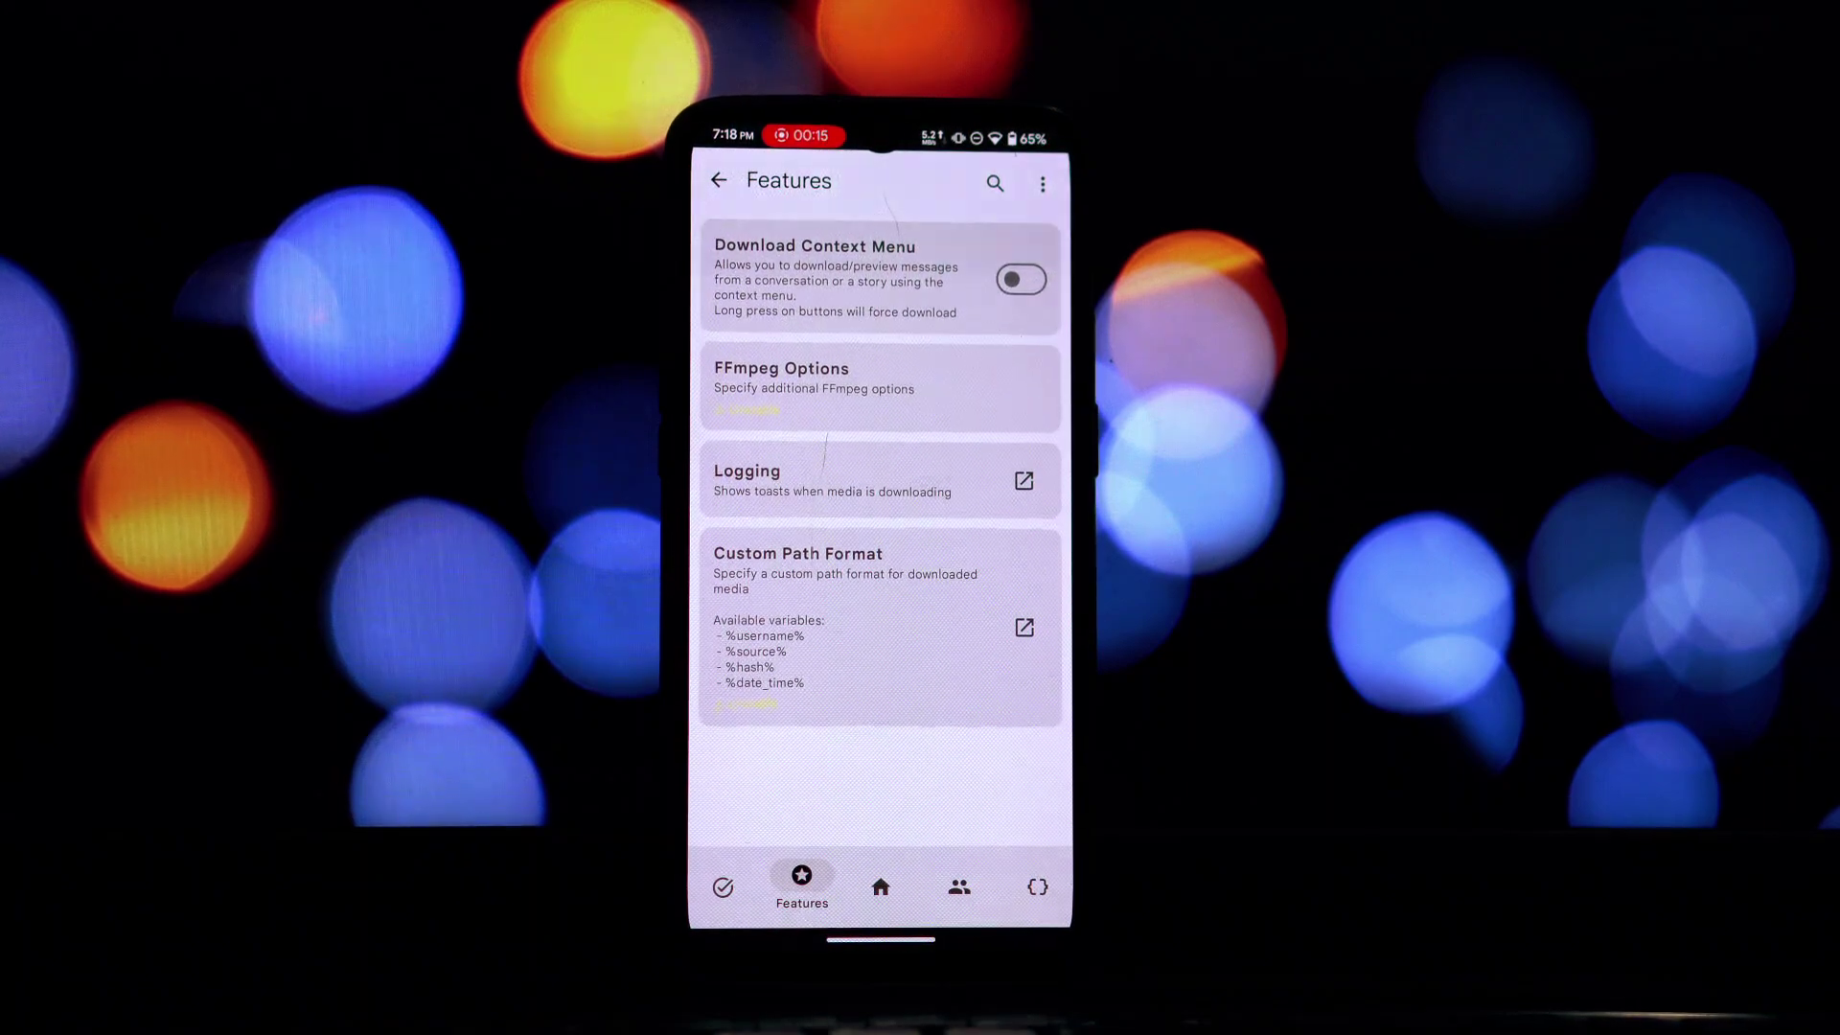
click(720, 179)
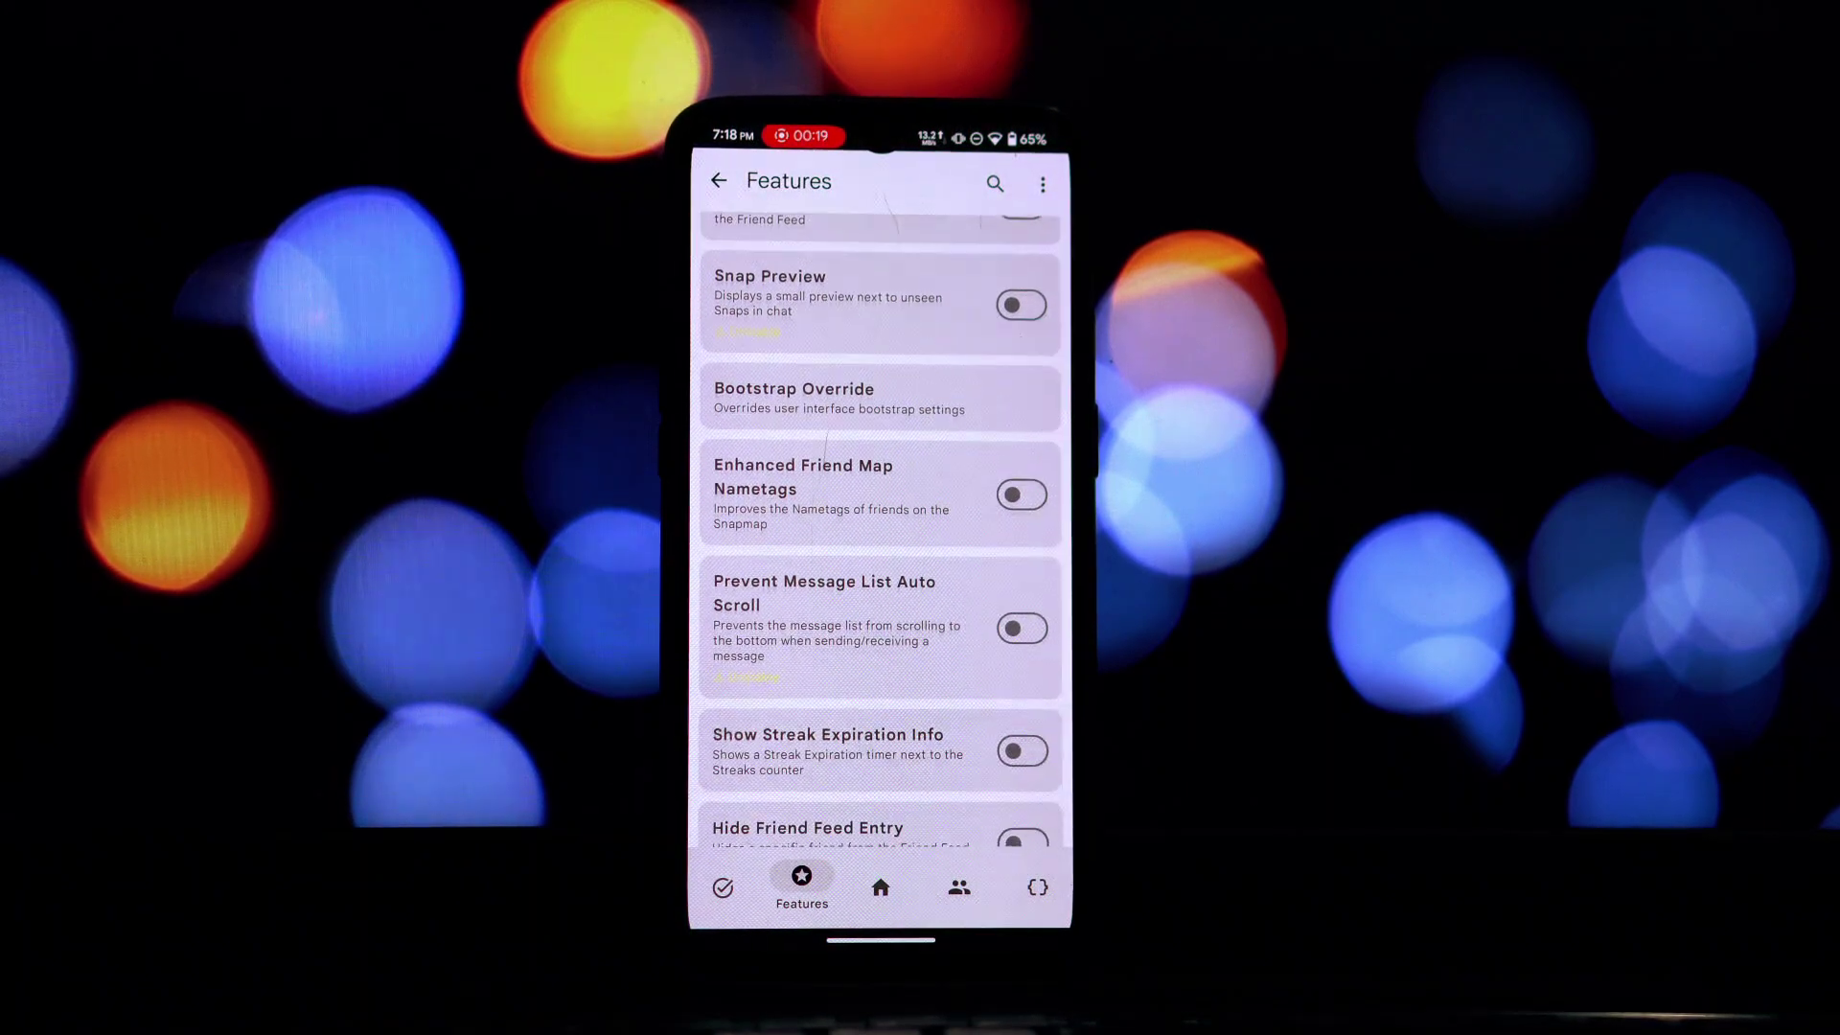
scroll(881, 532, down, 2)
scroll(881, 532, down, 1)
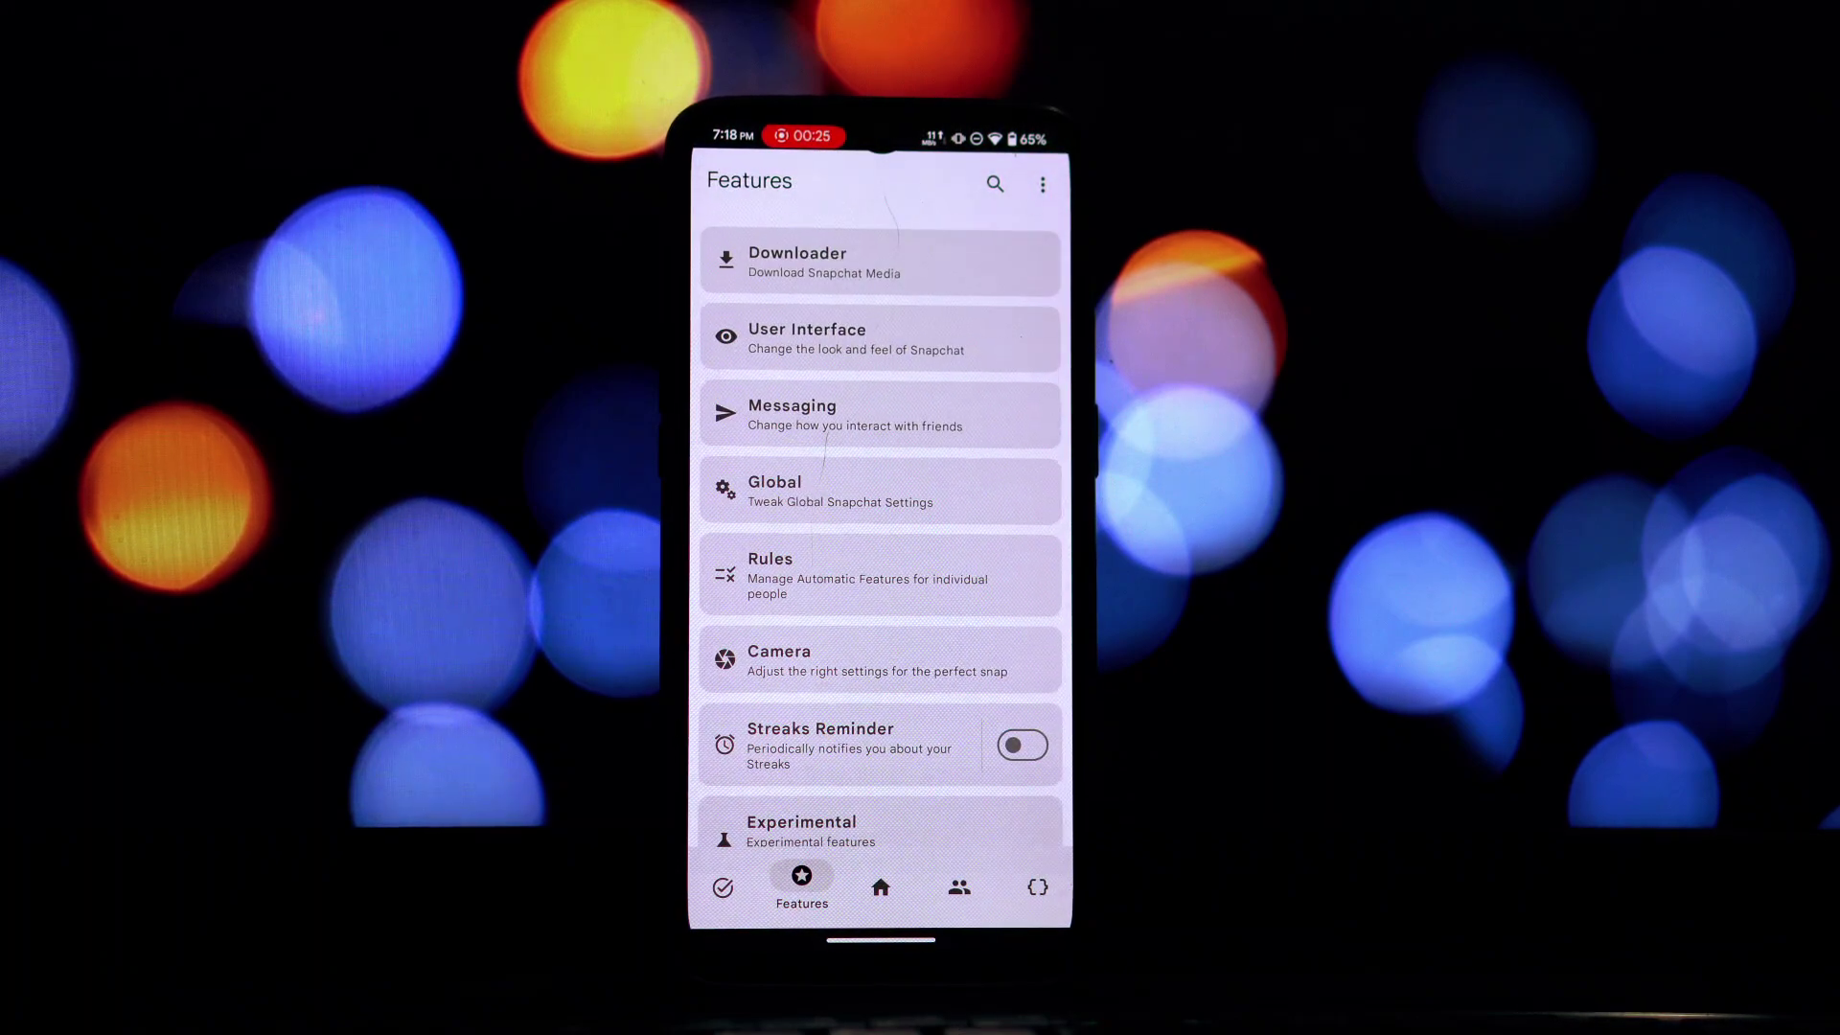
scroll(880, 532, down, 1)
scroll(880, 532, down, 2)
scroll(879, 533, down, 2)
scroll(881, 531, down, 3)
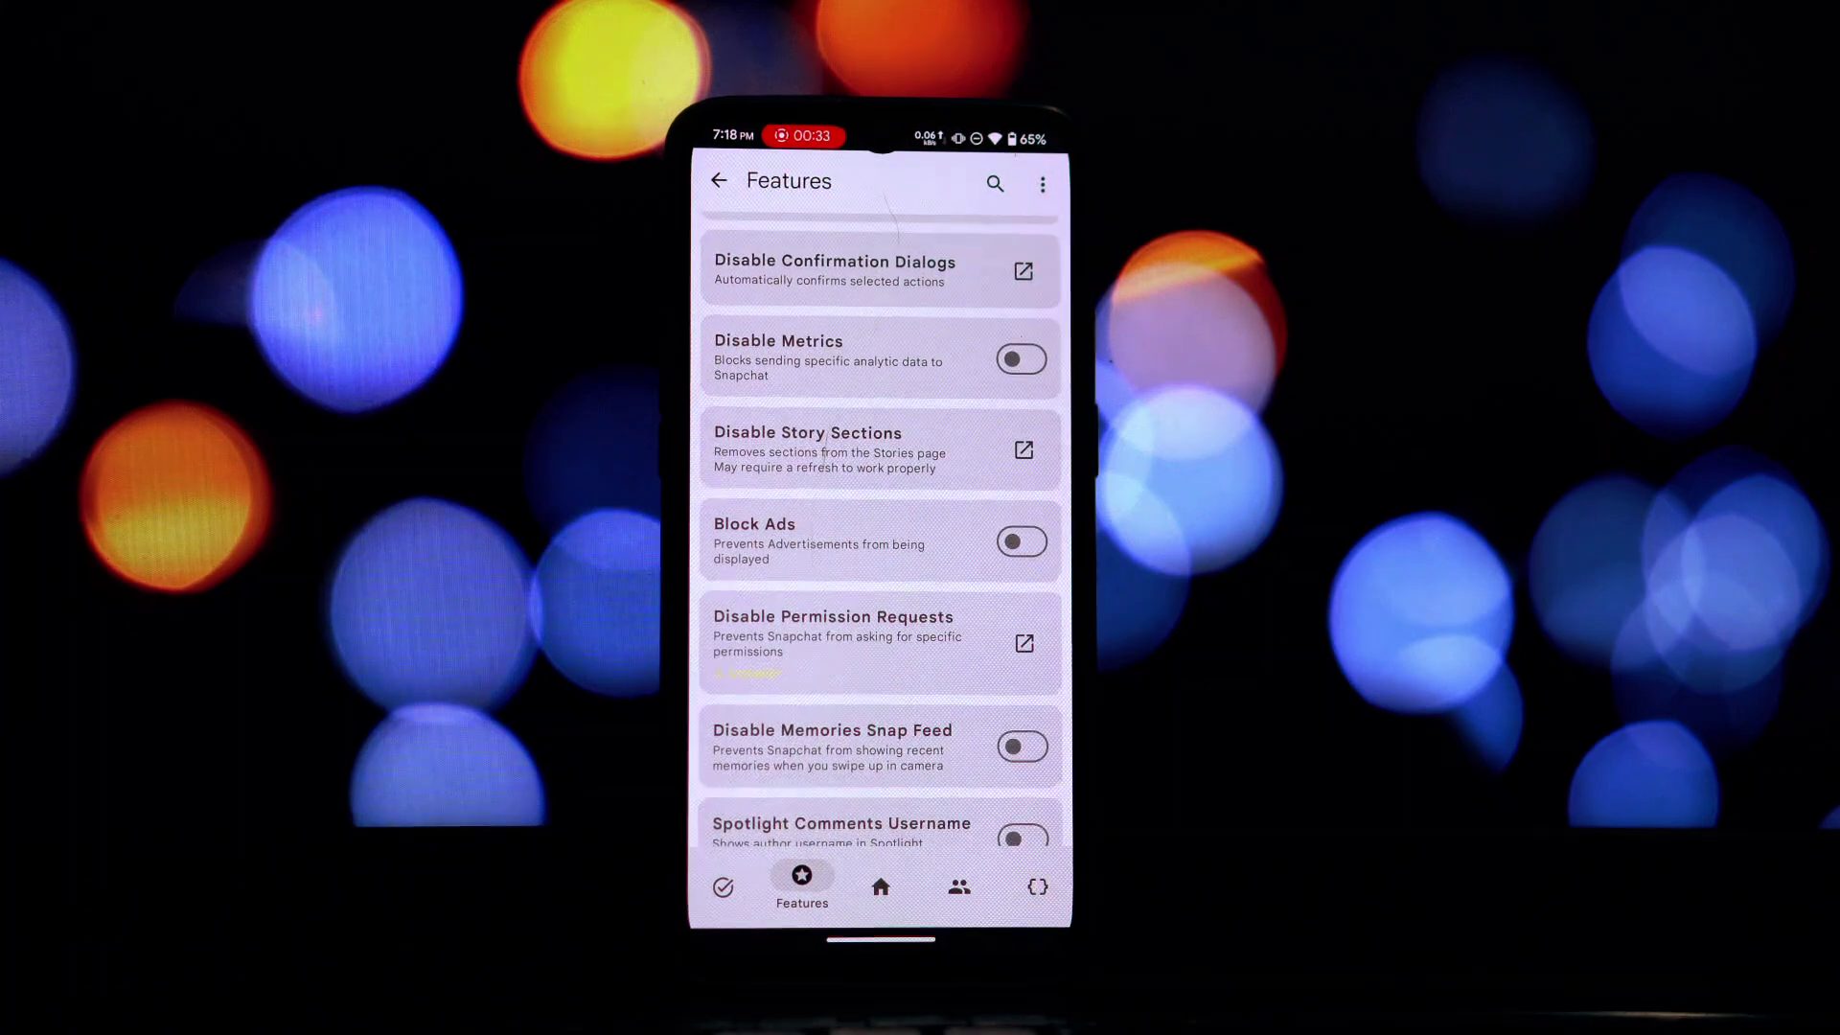
scroll(879, 531, down, 3)
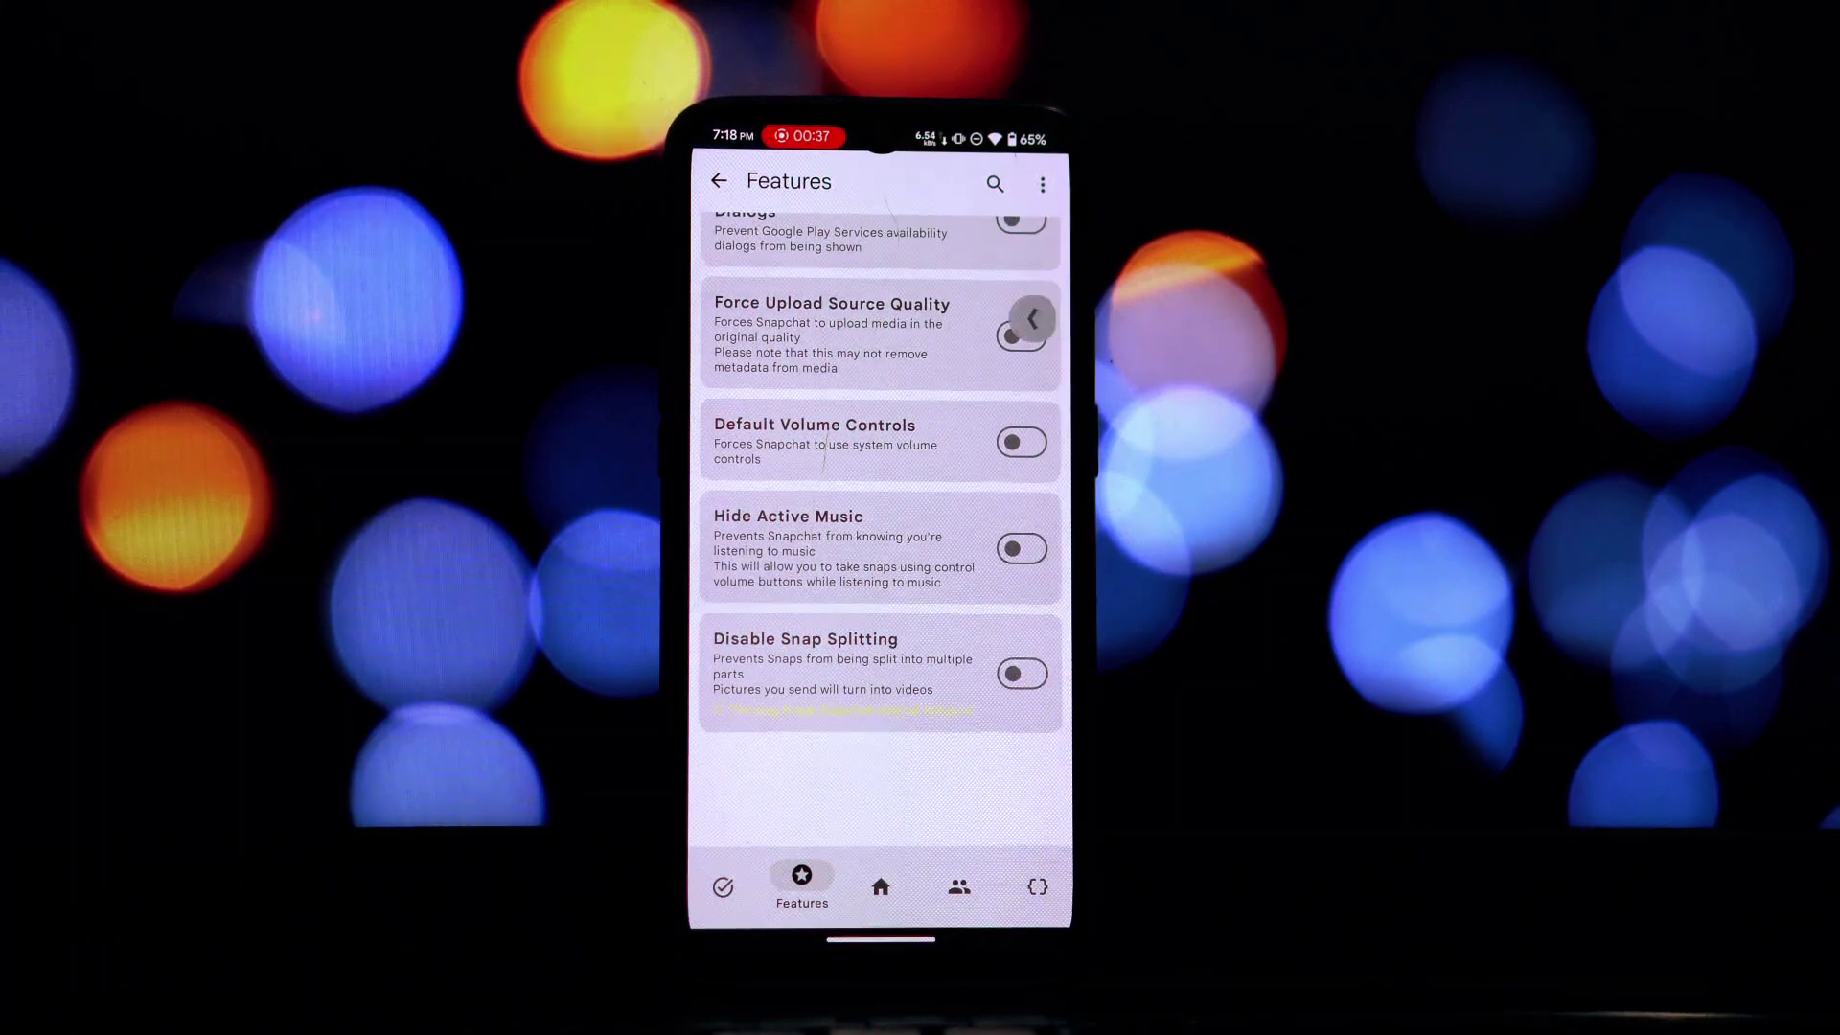
click(720, 181)
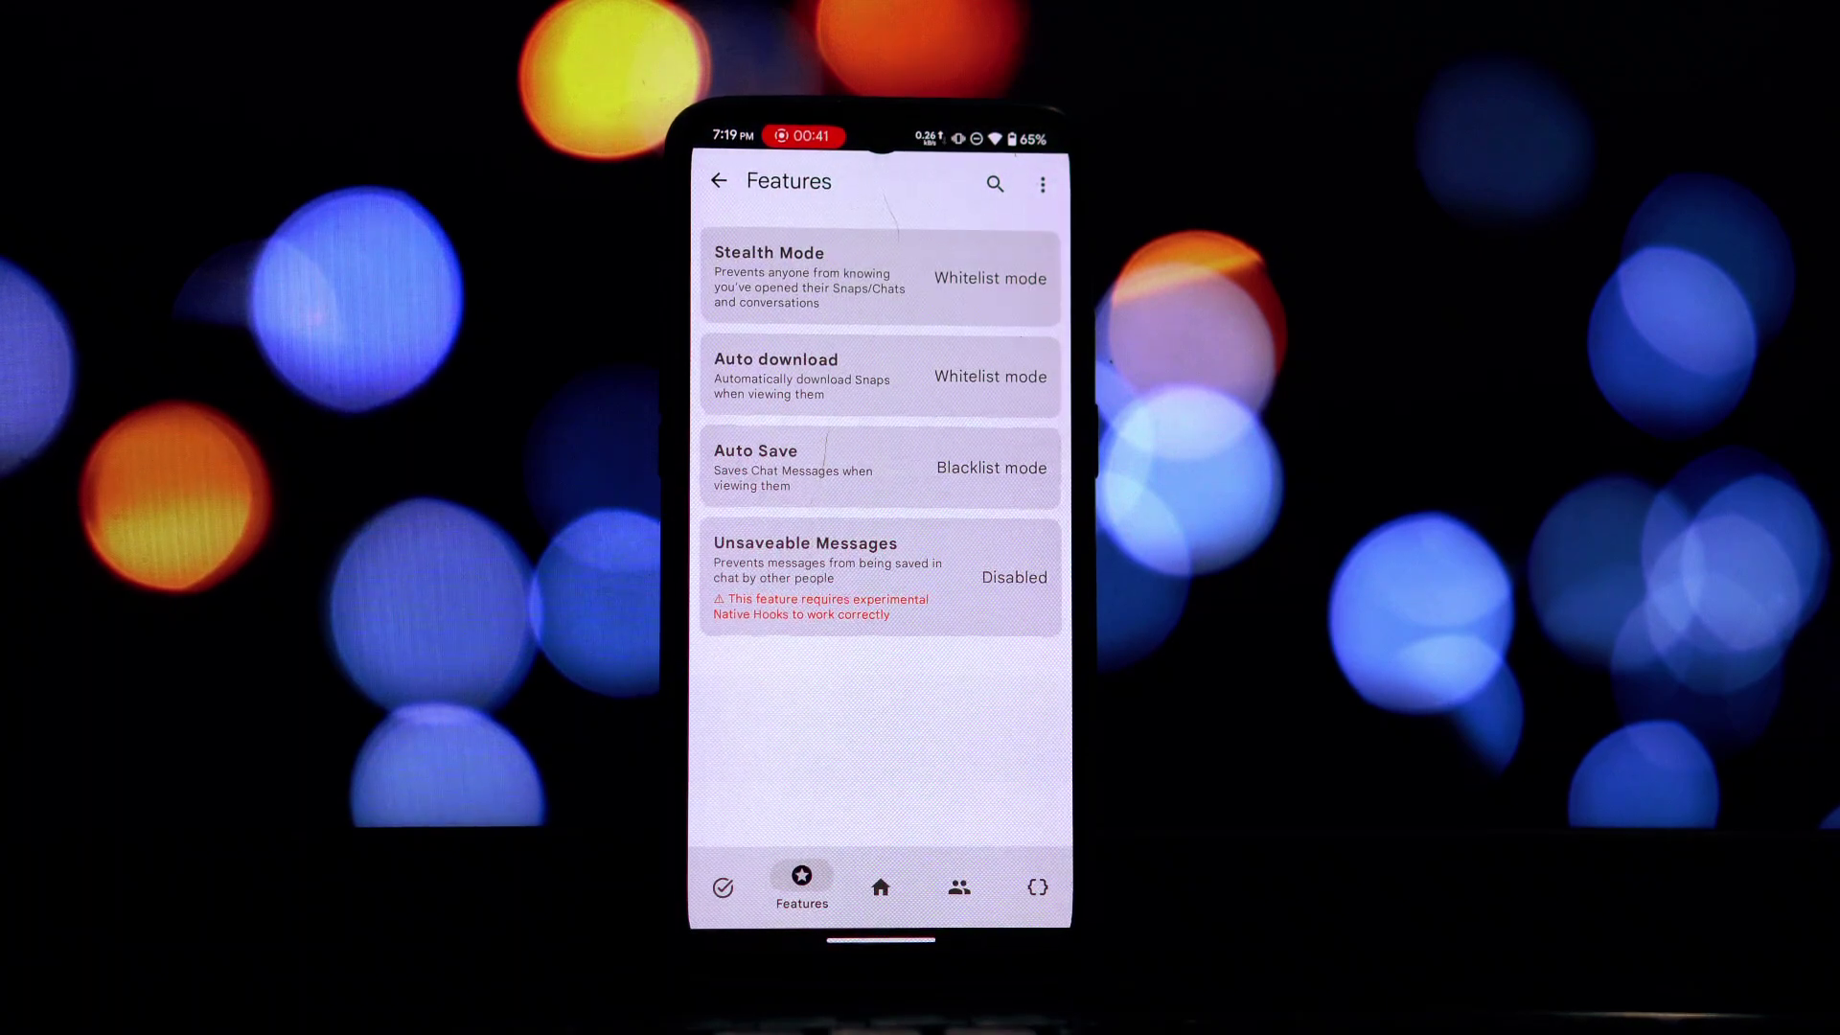
scroll(880, 504, down, 2)
scroll(880, 532, down, 2)
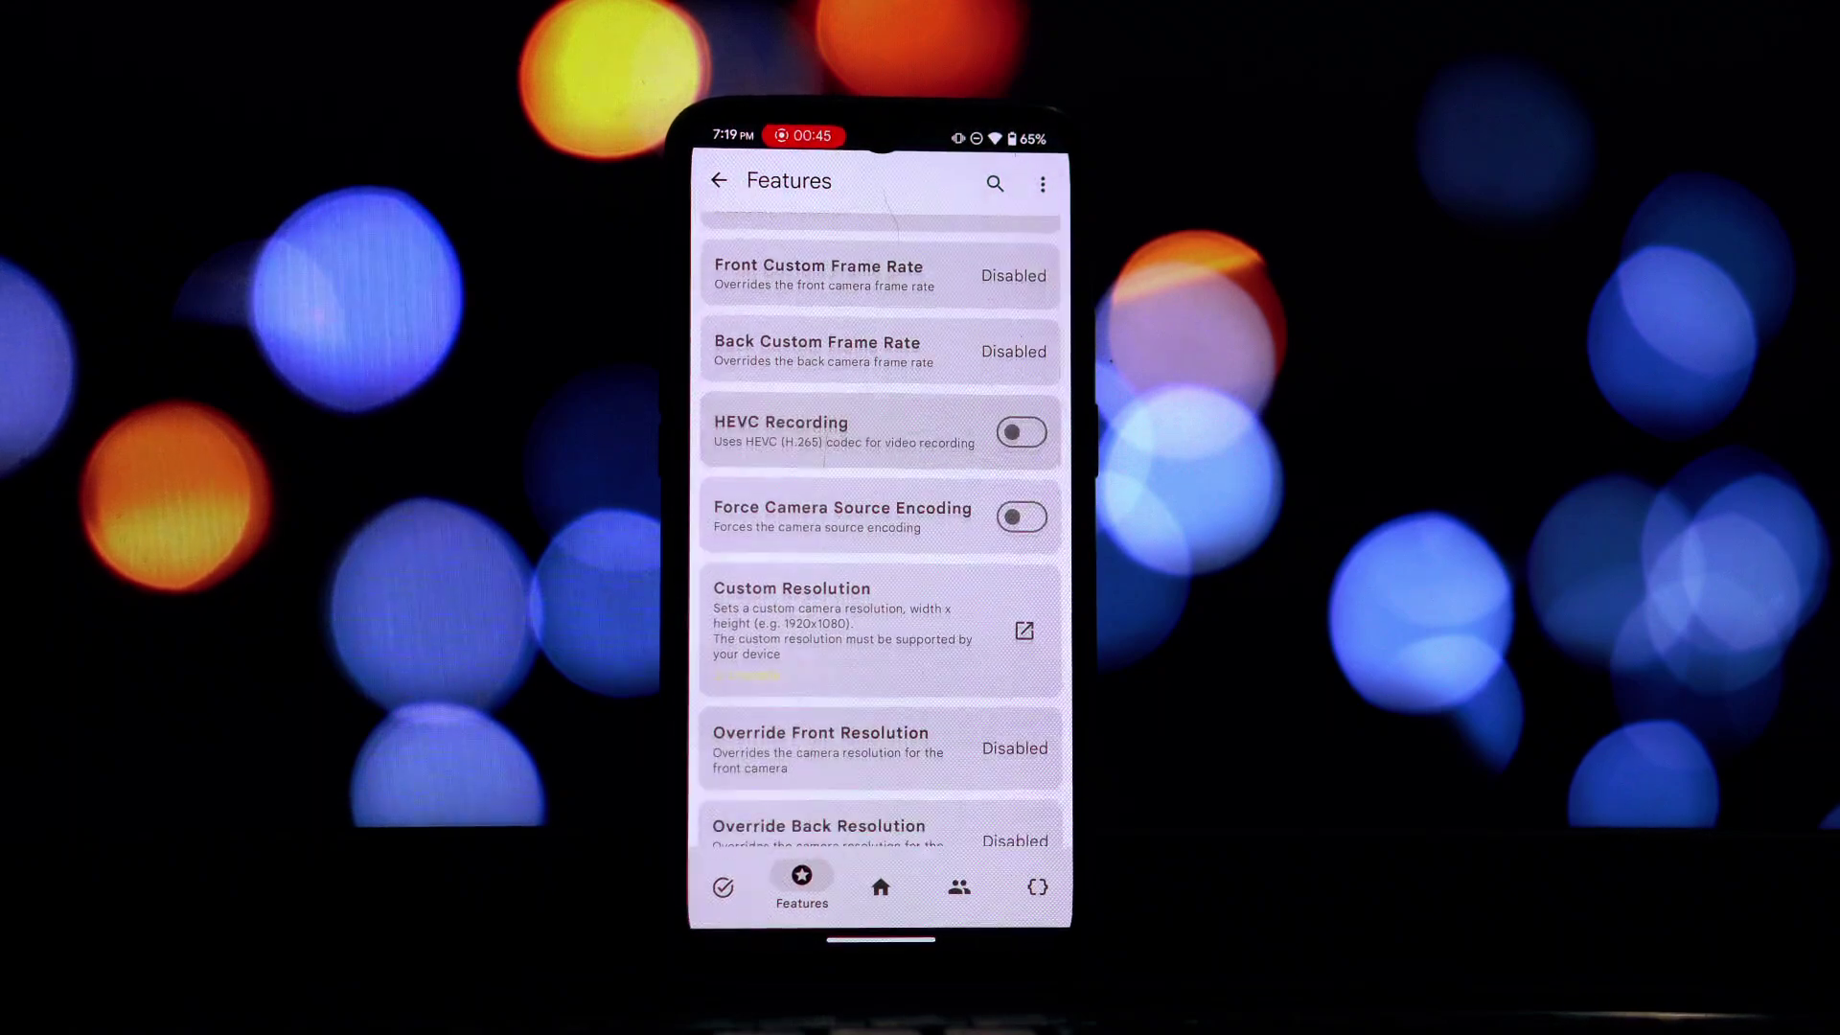
scroll(879, 532, down, 2)
drag(1070, 446, 991, 446)
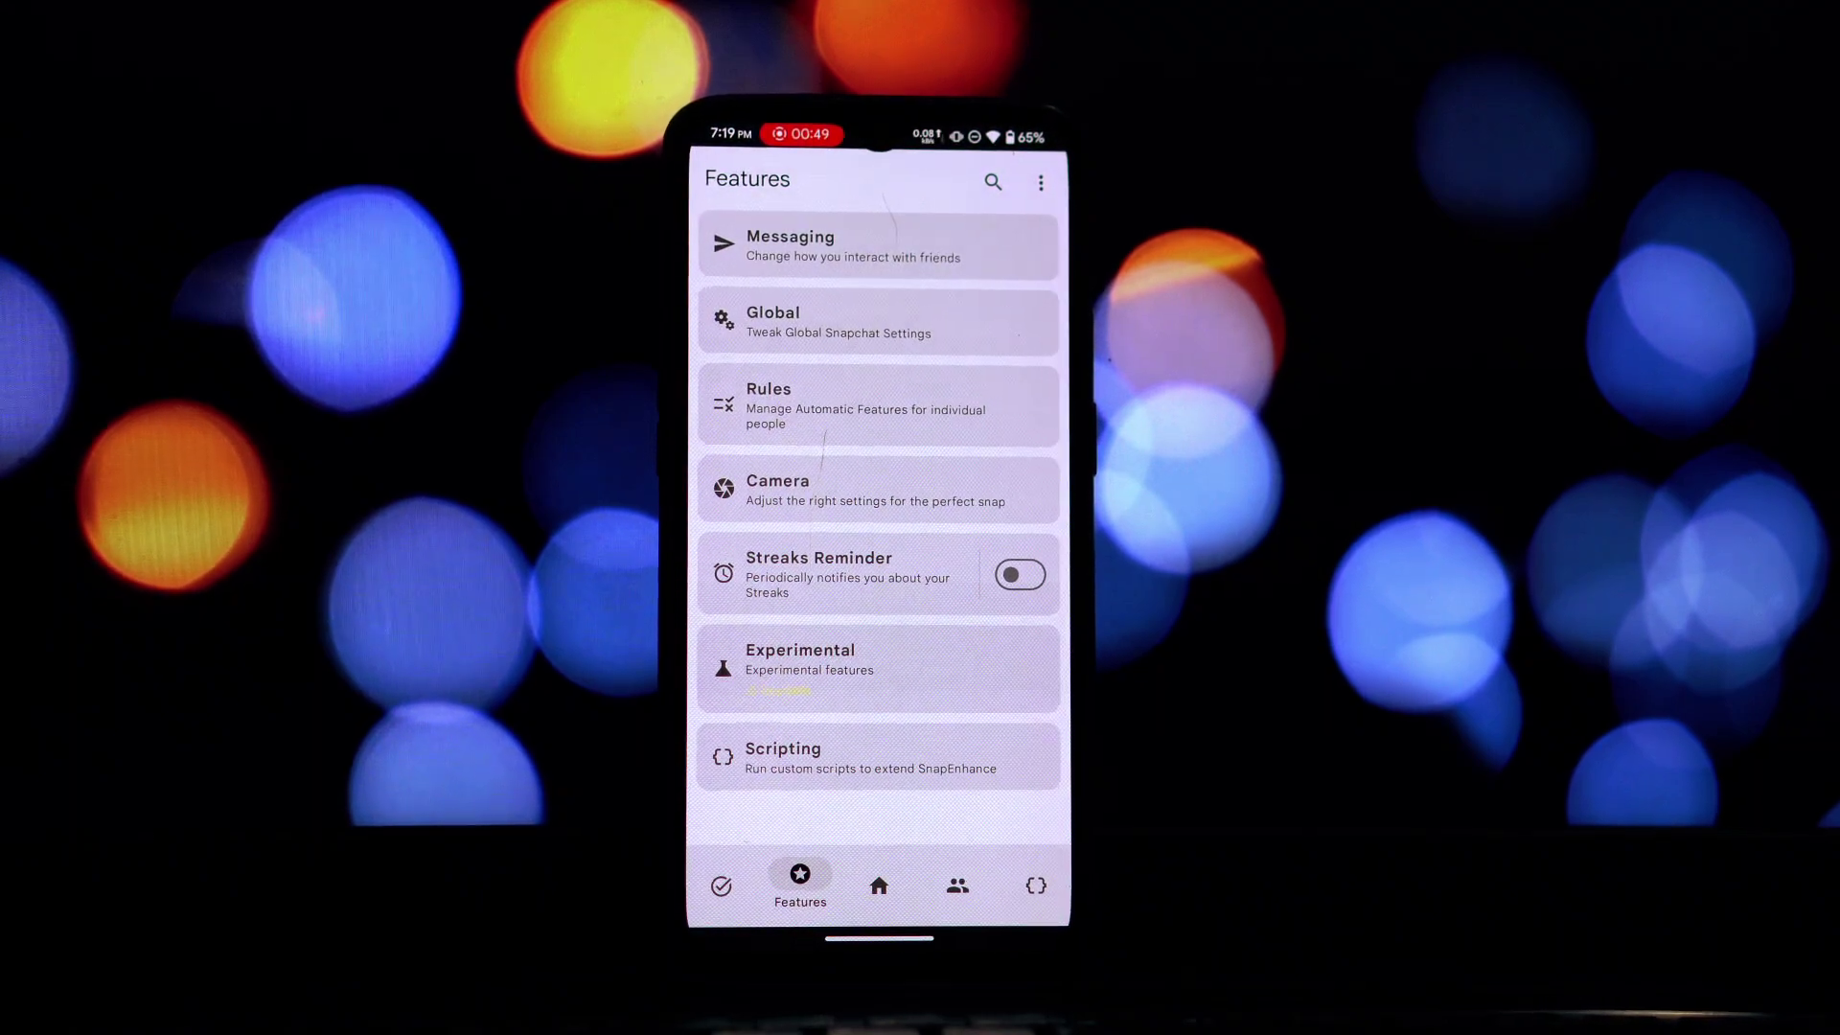
click(879, 666)
scroll(880, 533, down, 3)
scroll(881, 532, down, 5)
scroll(880, 533, up, 2)
scroll(881, 532, up, 3)
scroll(880, 533, up, 2)
scroll(879, 532, up, 2)
scroll(880, 533, up, 1)
scroll(881, 531, up, 1)
scroll(881, 532, up, 1)
scroll(879, 532, up, 2)
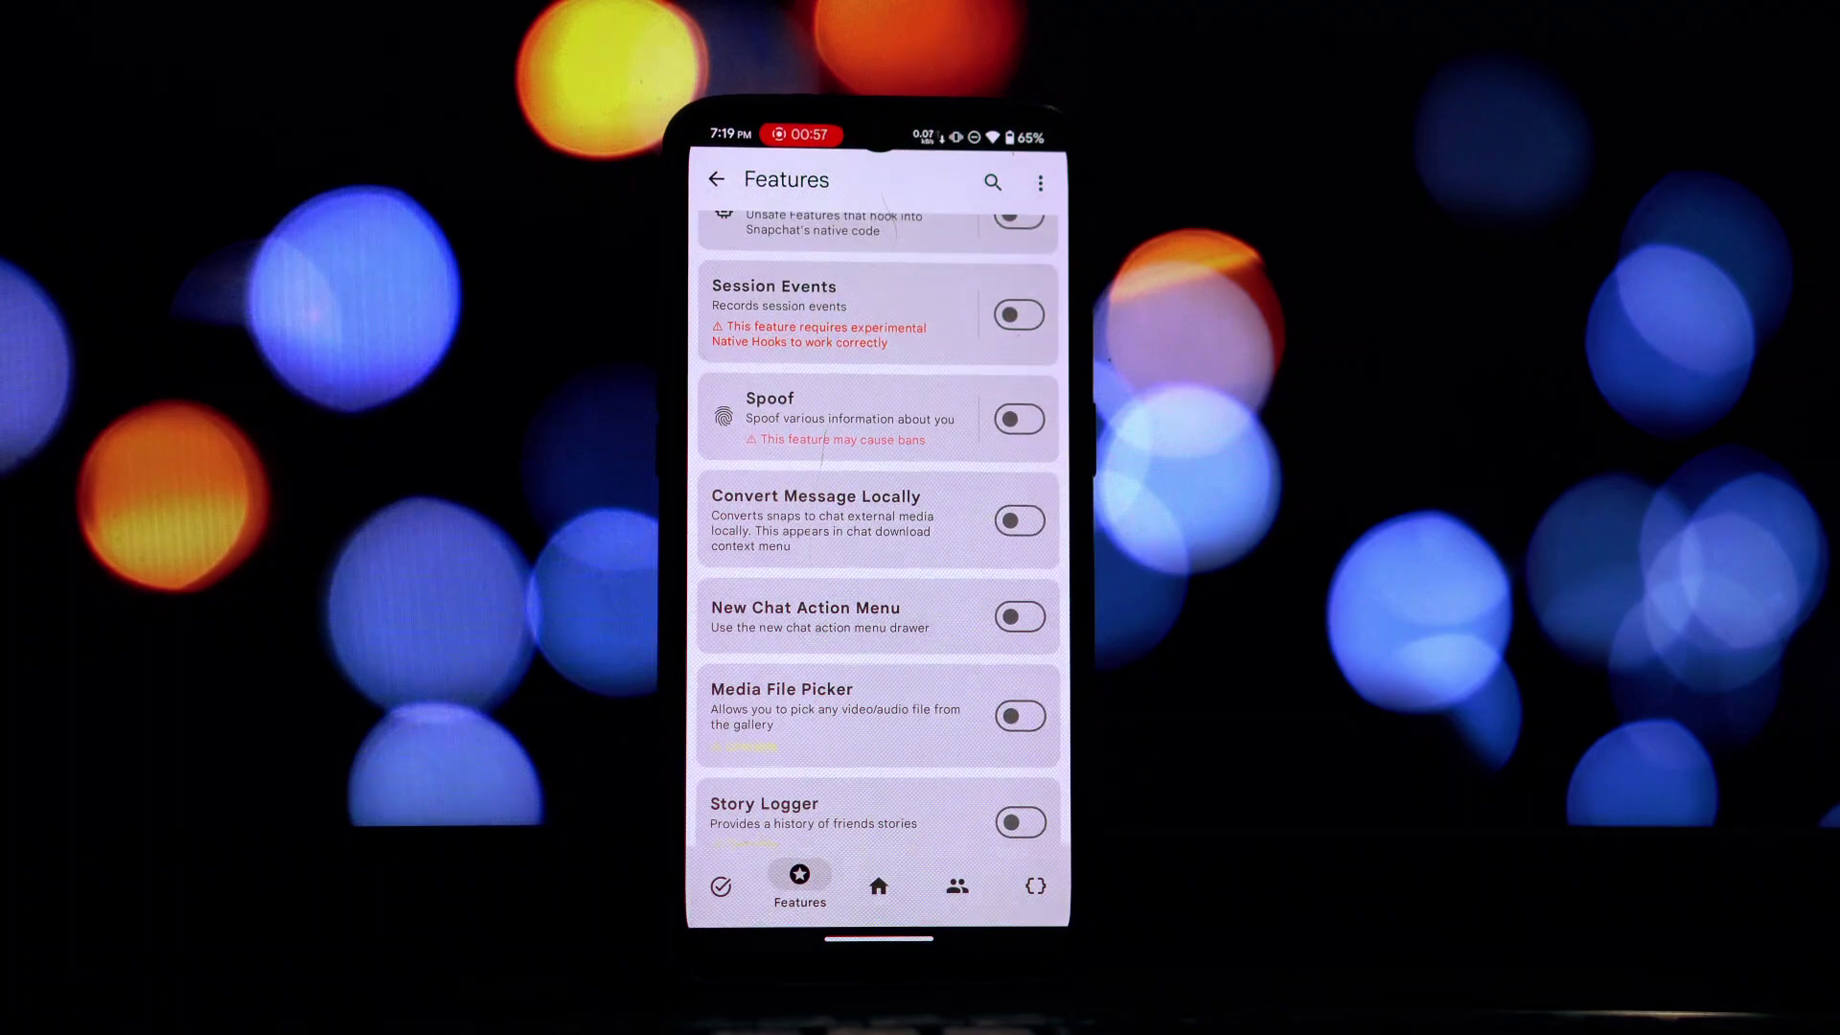
scroll(879, 532, up, 1)
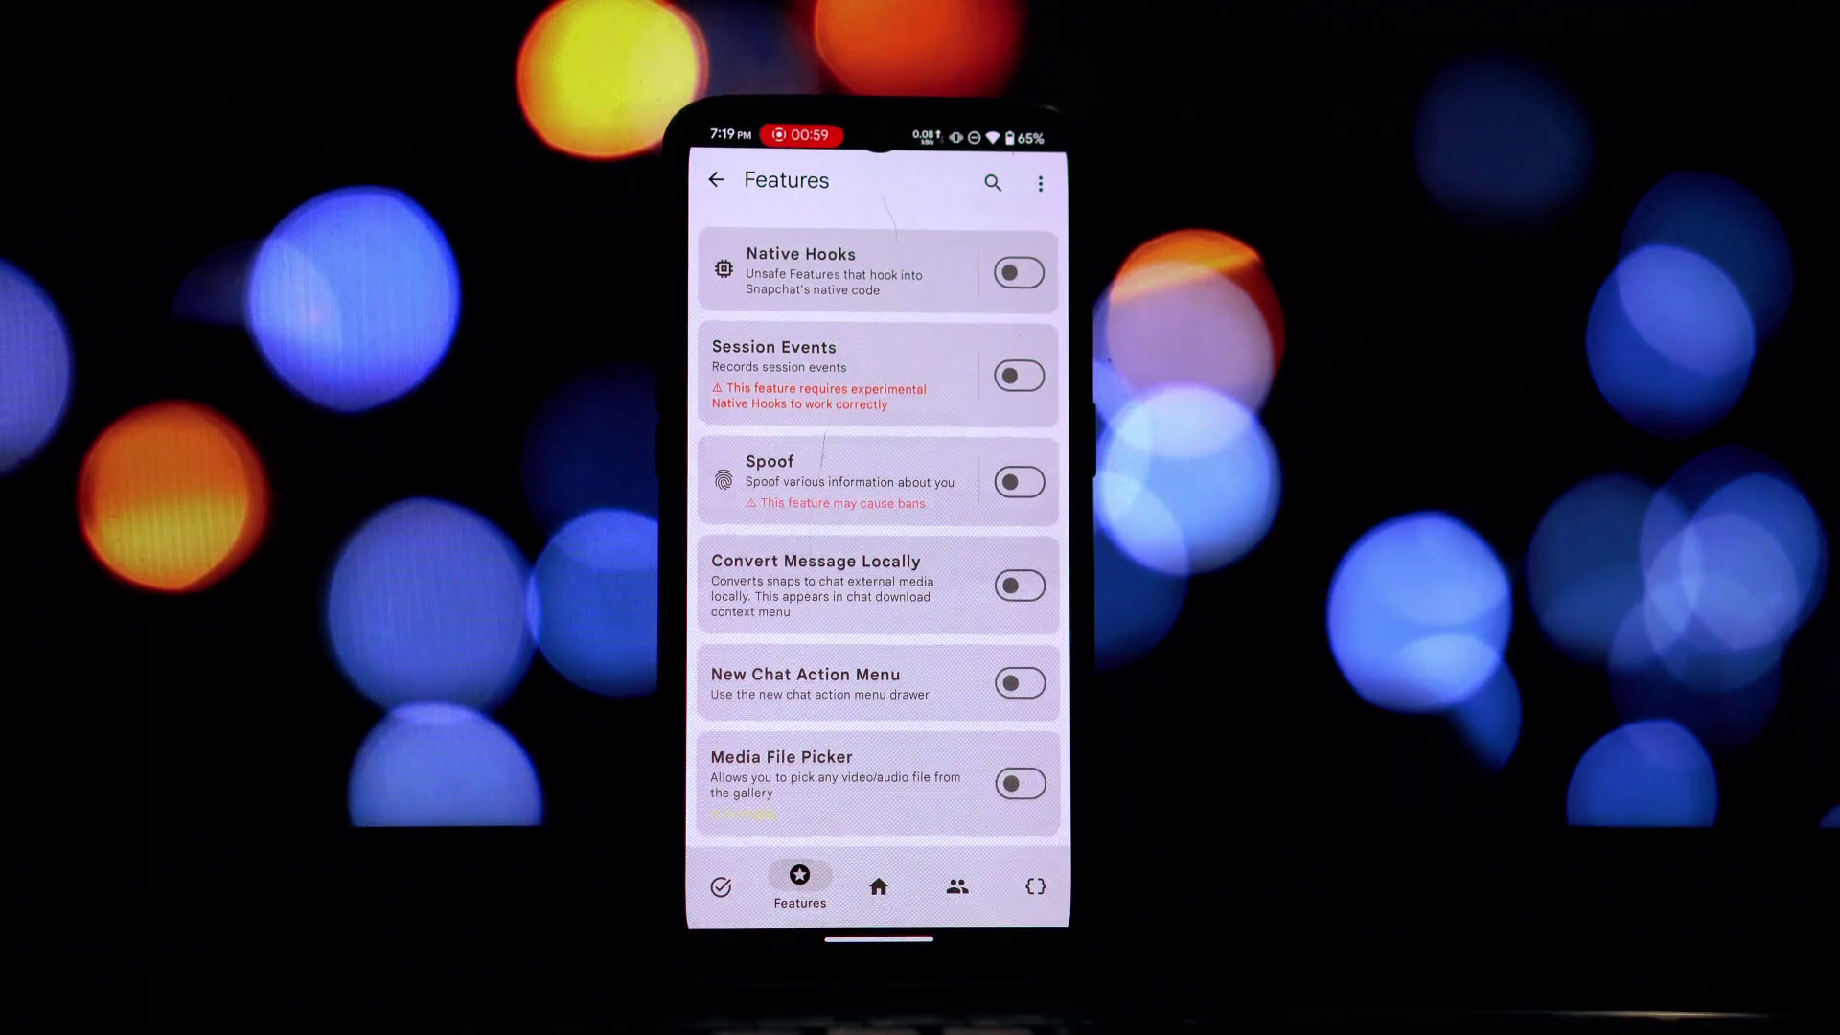
drag(1064, 442, 1006, 442)
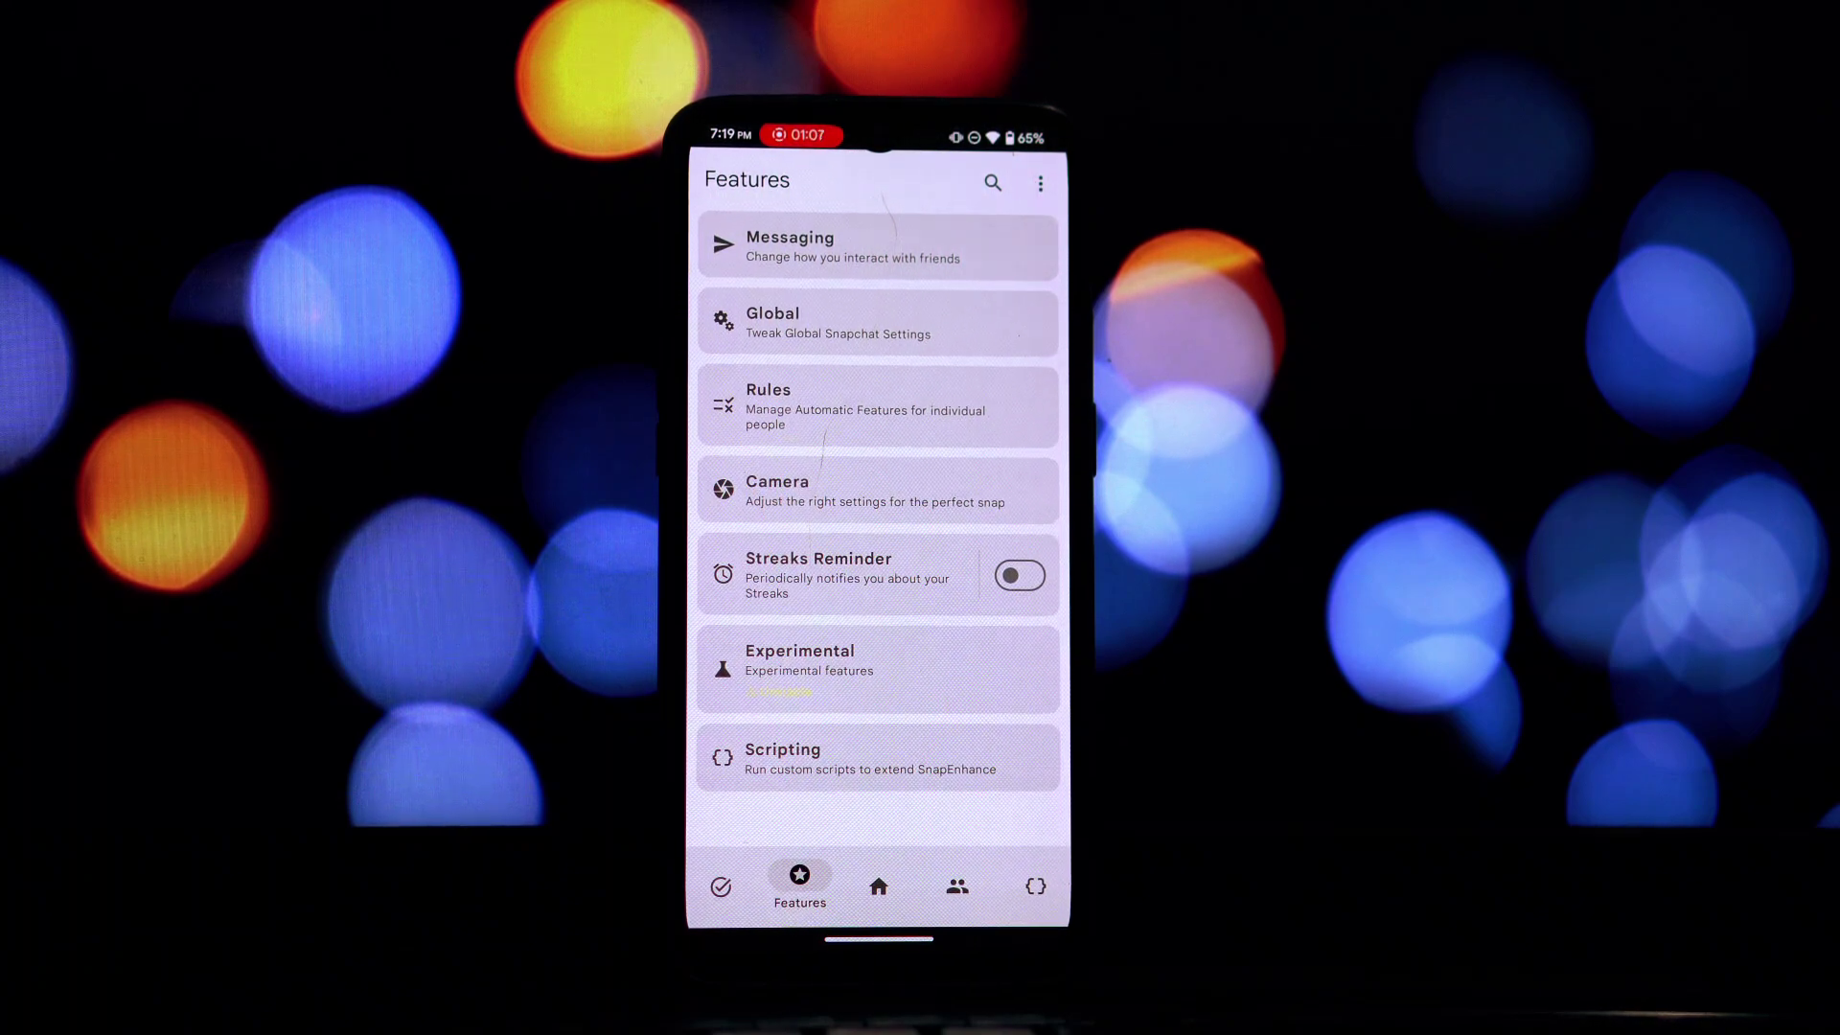
scroll(878, 503, down, 1)
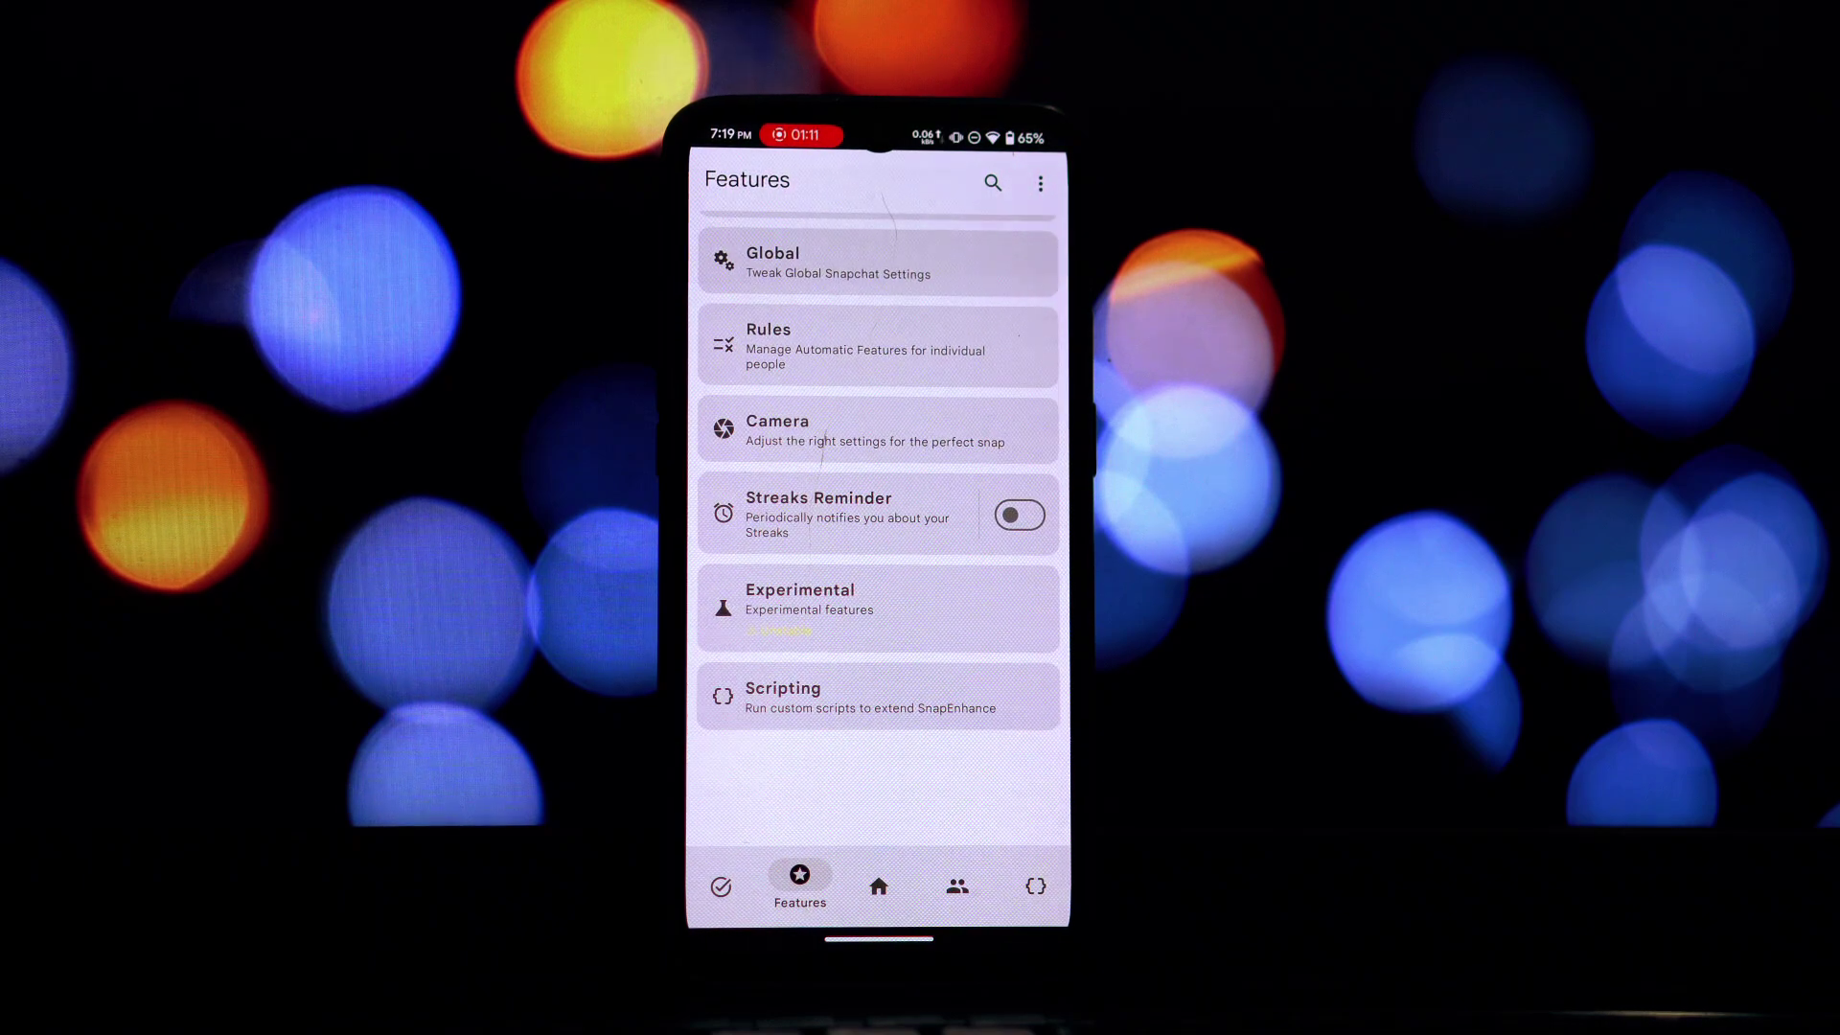
Show the Home screen with SnapEnhance 2.0.1 build details by rhunk
click(879, 886)
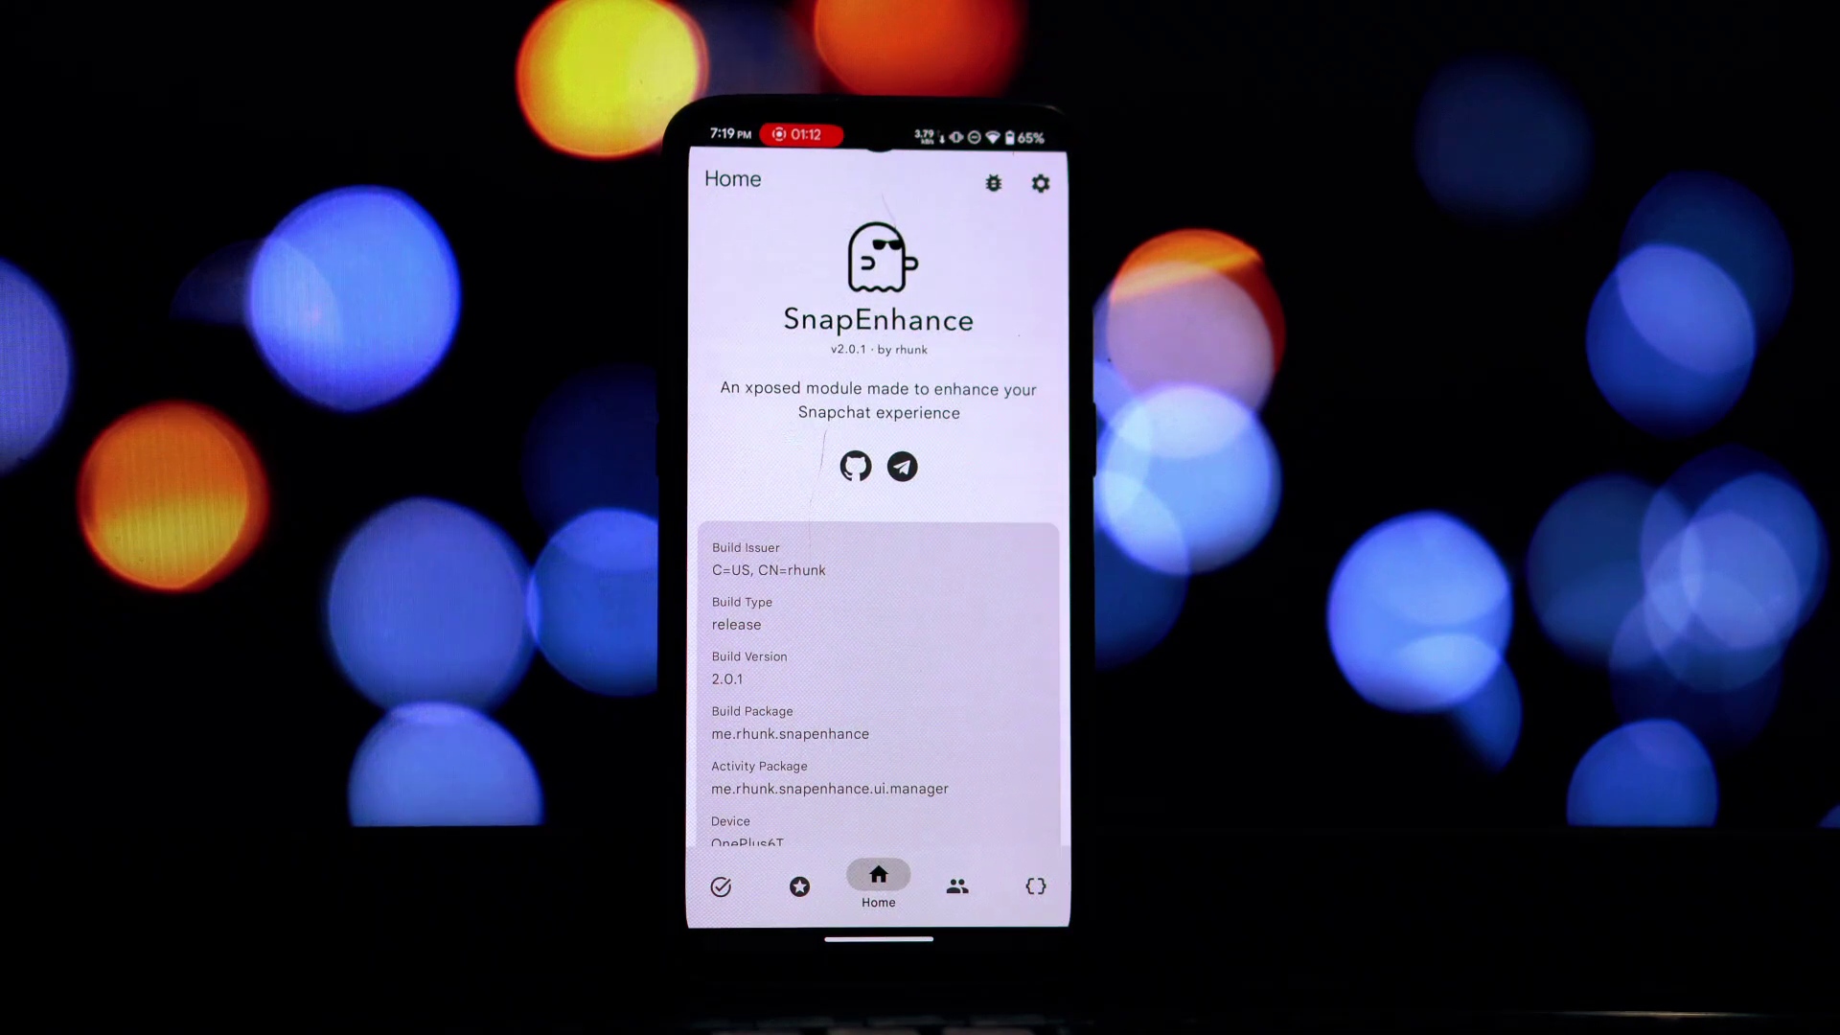